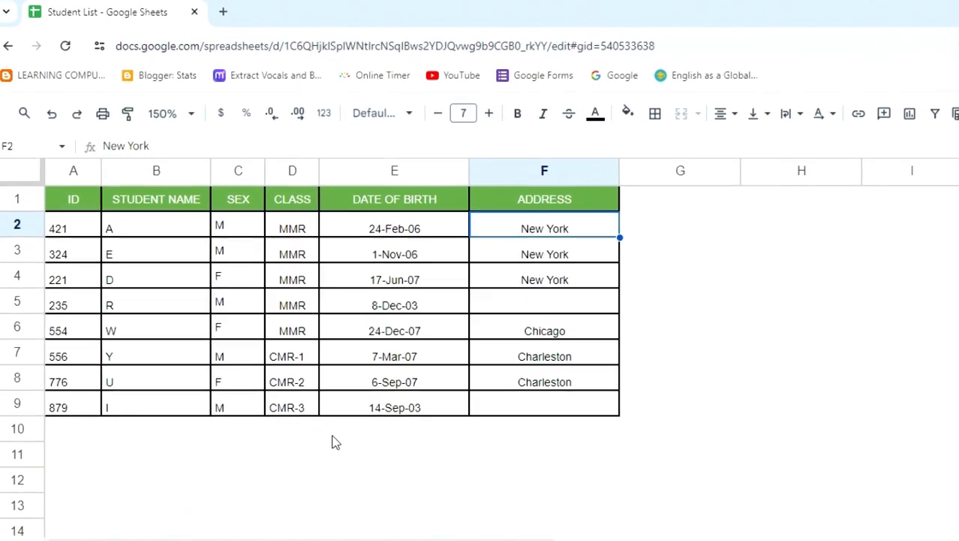
# In cell C3 of the CONUT sheet, enter =count(Stu.info!A2:A9) to count the numeric student IDs
pyautogui.moveTo(193, 236); pyautogui.dragTo(406, 414)
pyautogui.click(189, 521)
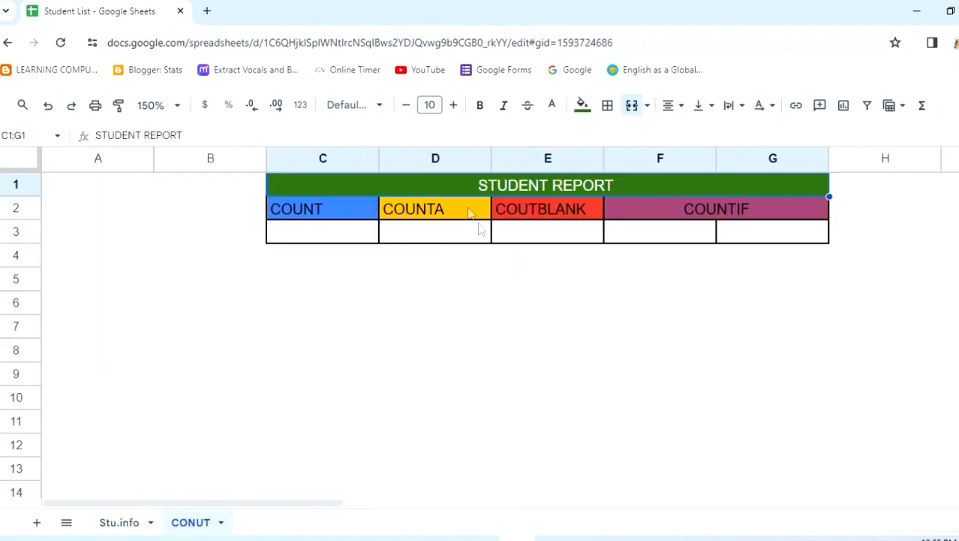
pyautogui.click(314, 235)
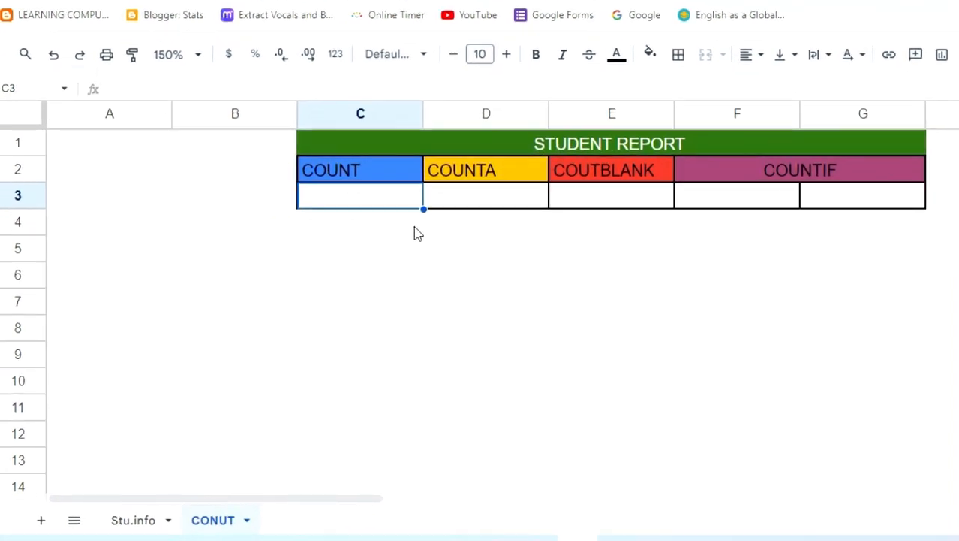
pyautogui.write('=')
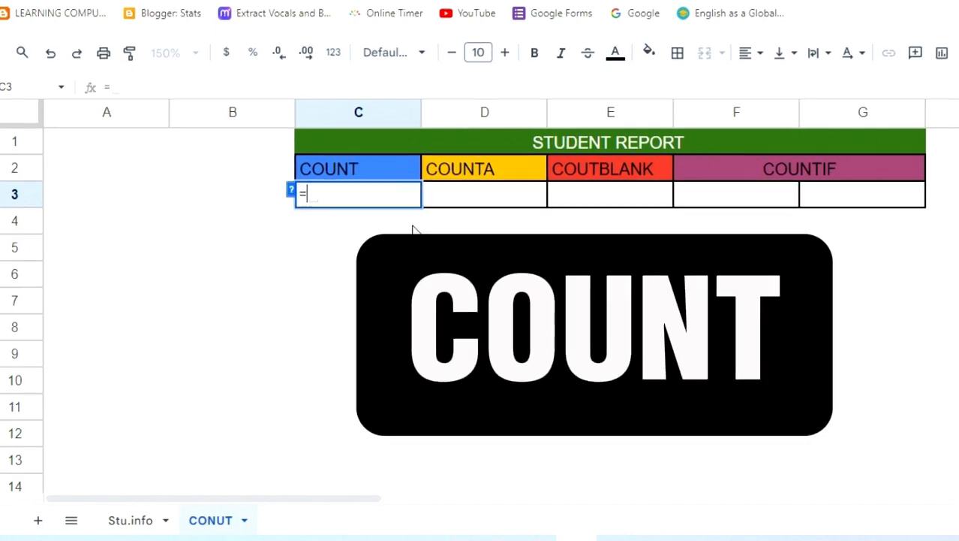
pyautogui.write('con')
pyautogui.write('ut')
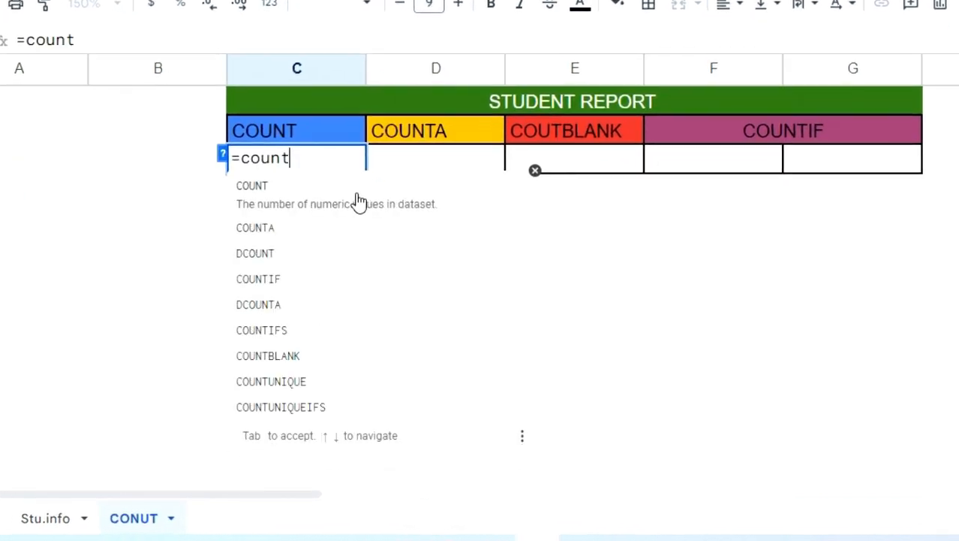
pyautogui.write('(')
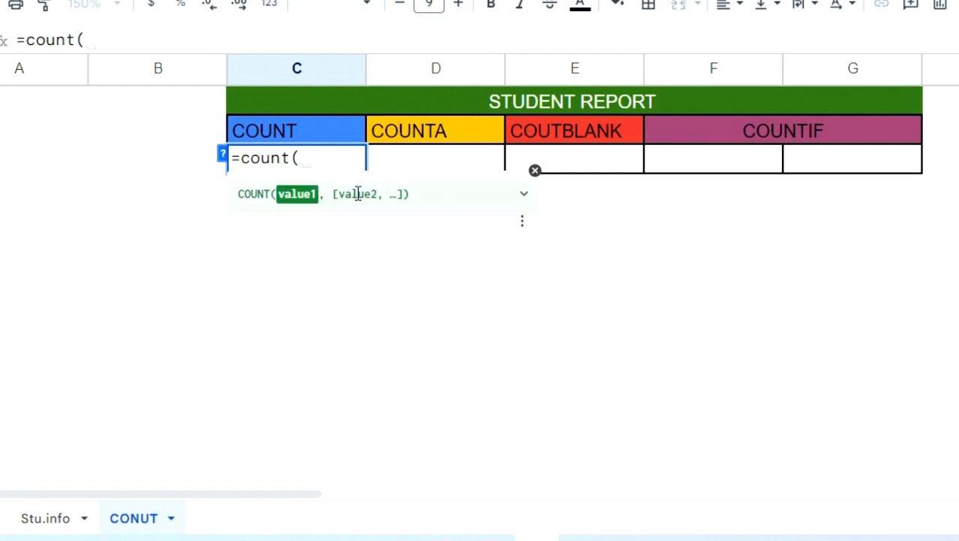
pyautogui.click(42, 518)
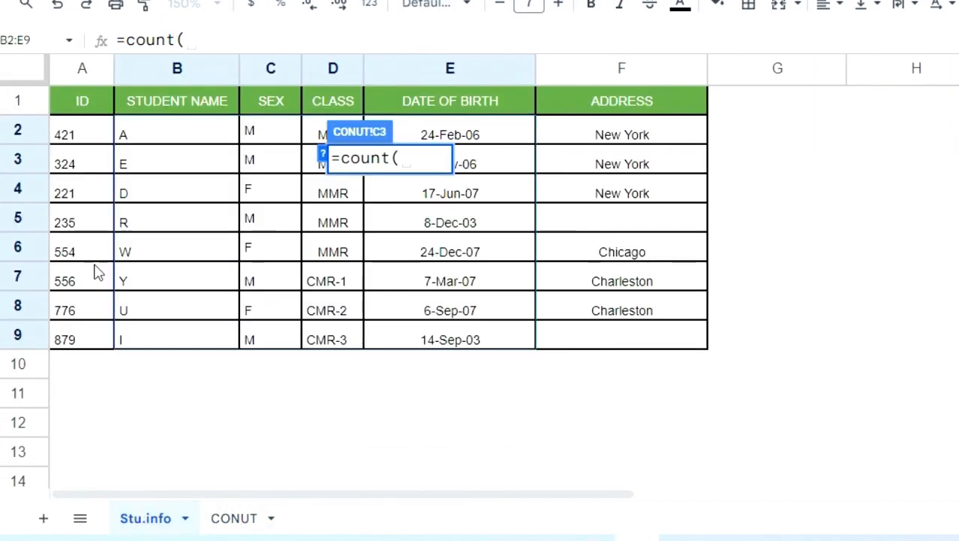
pyautogui.moveTo(75, 139); pyautogui.dragTo(70, 338)
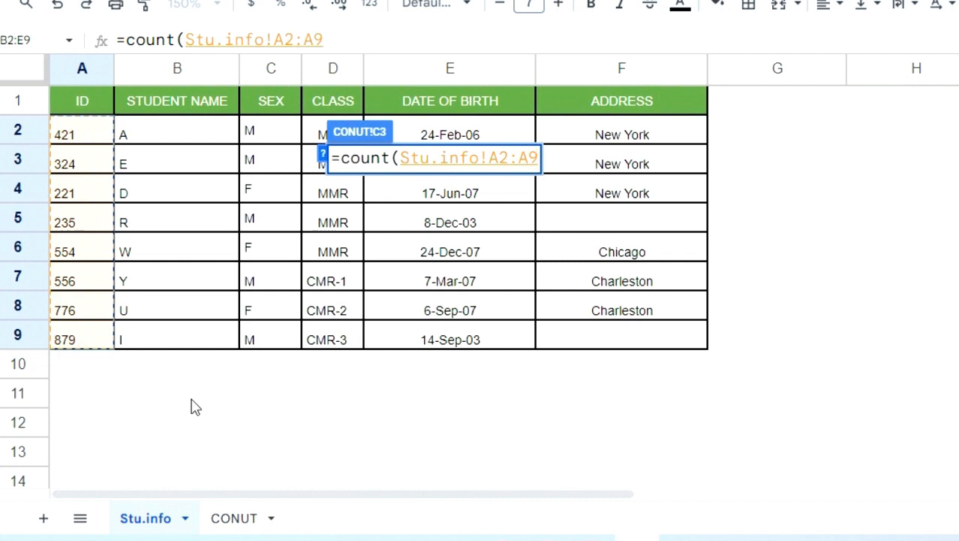
pyautogui.write(')')
pyautogui.press('Return')
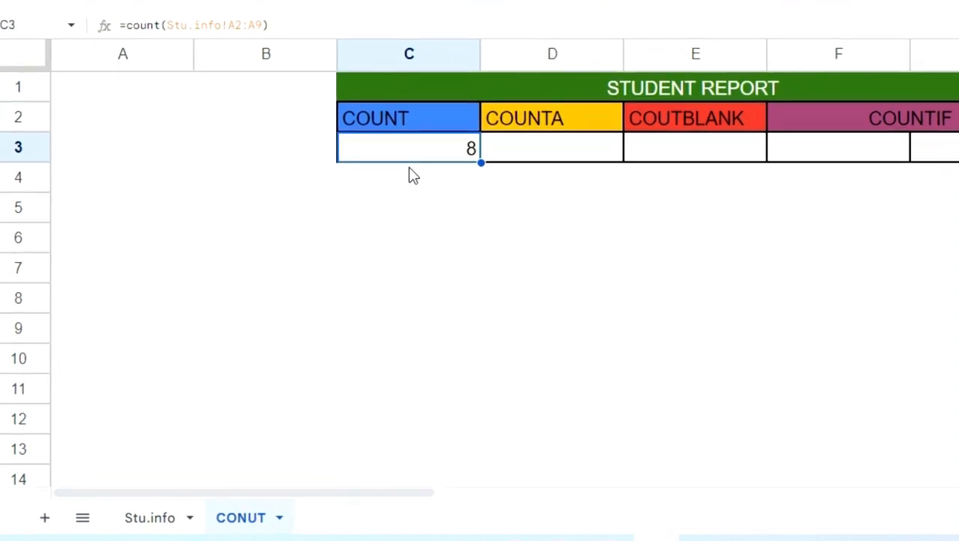
# Enter =count(B2:B9) in cell C12 of the Stu.info sheet to test COUNT on the student name text entries
pyautogui.click(164, 518)
pyautogui.moveTo(85, 129); pyautogui.dragTo(73, 345)
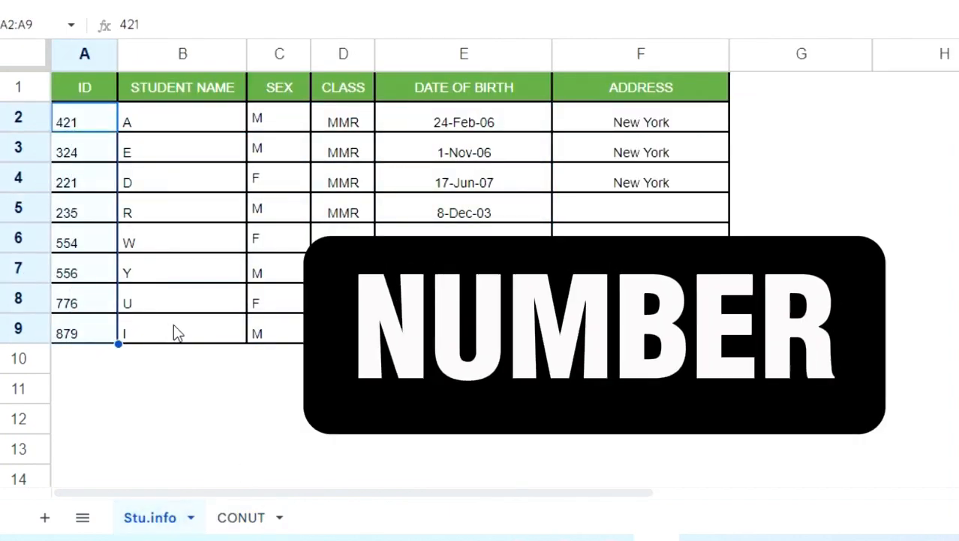
pyautogui.moveTo(175, 124); pyautogui.dragTo(139, 339)
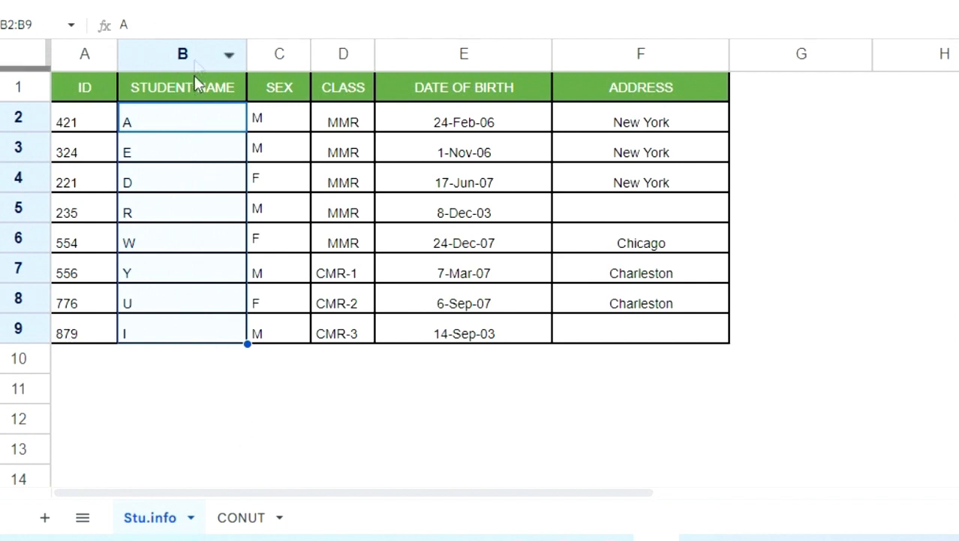
pyautogui.click(285, 414)
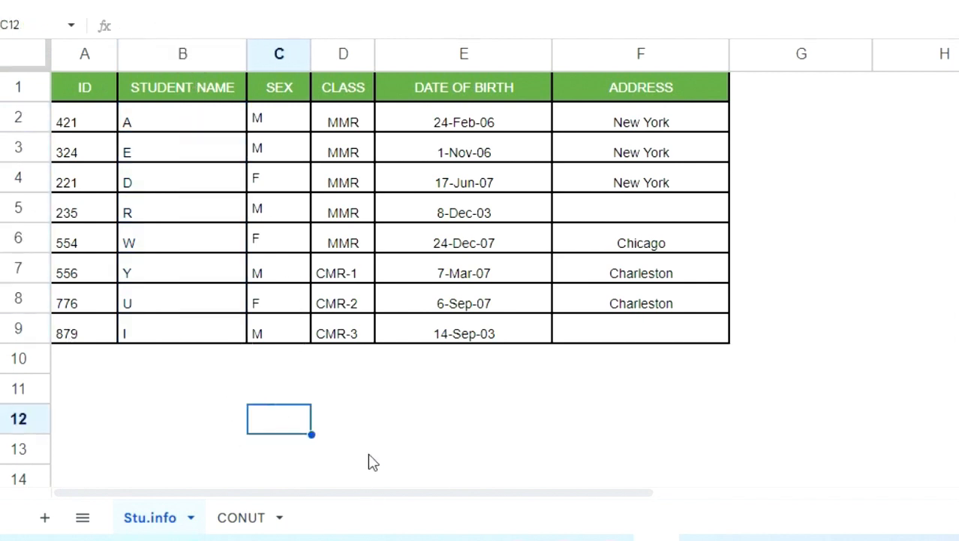
pyautogui.write('=')
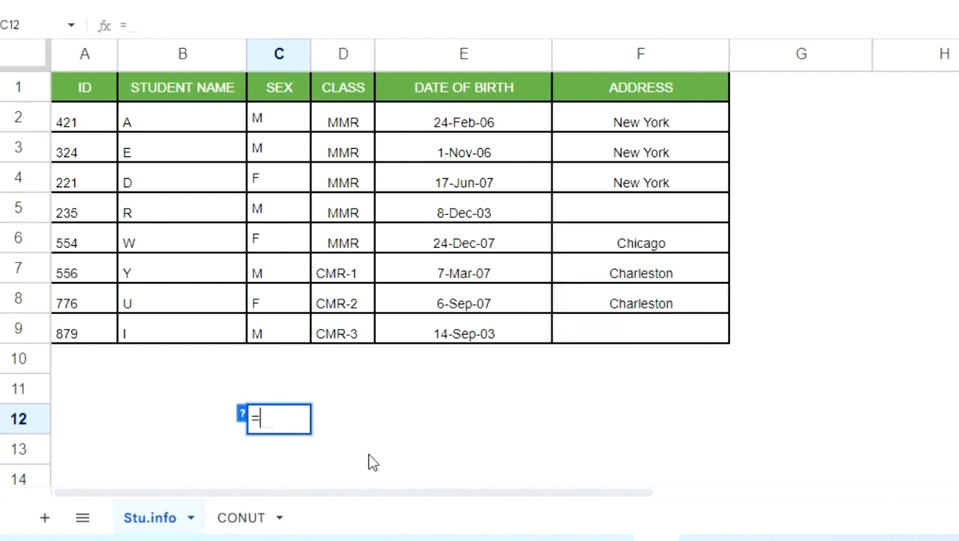
pyautogui.write('Count(')
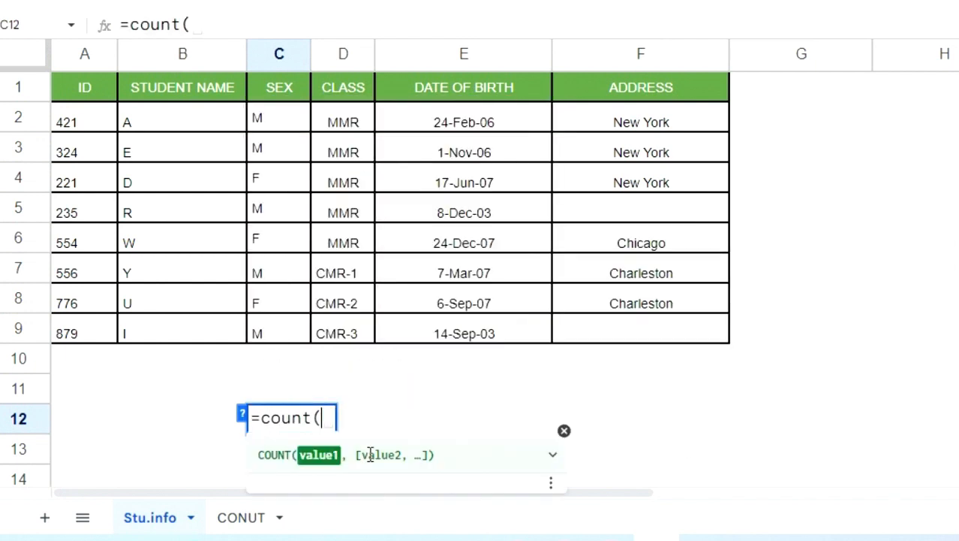
pyautogui.moveTo(178, 127); pyautogui.dragTo(187, 325)
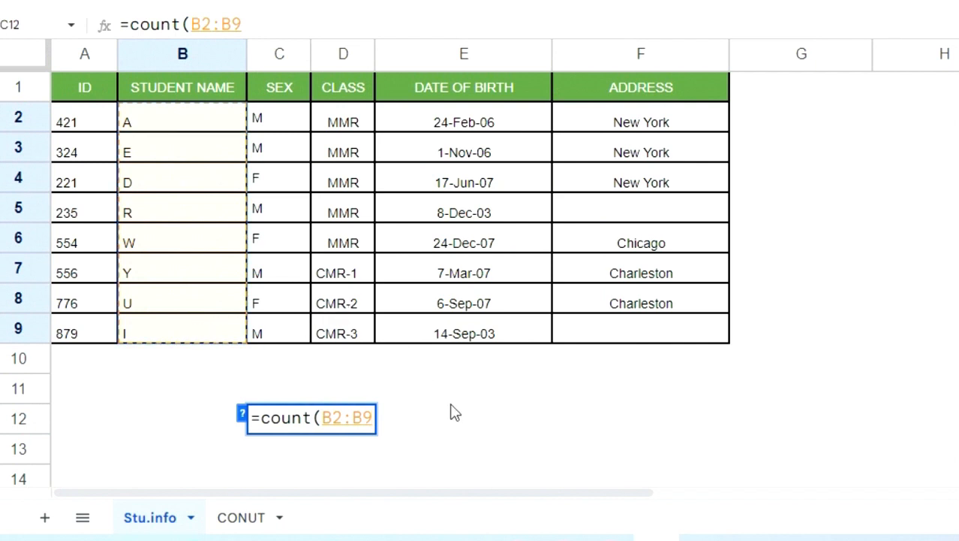
pyautogui.write(')')
pyautogui.press('Return')
pyautogui.click(293, 419)
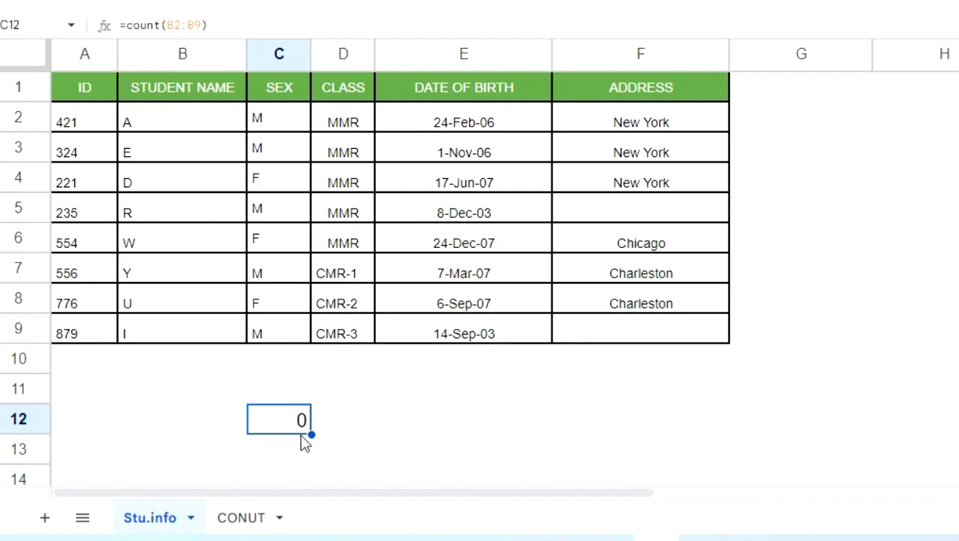
pyautogui.moveTo(178, 121); pyautogui.dragTo(175, 328)
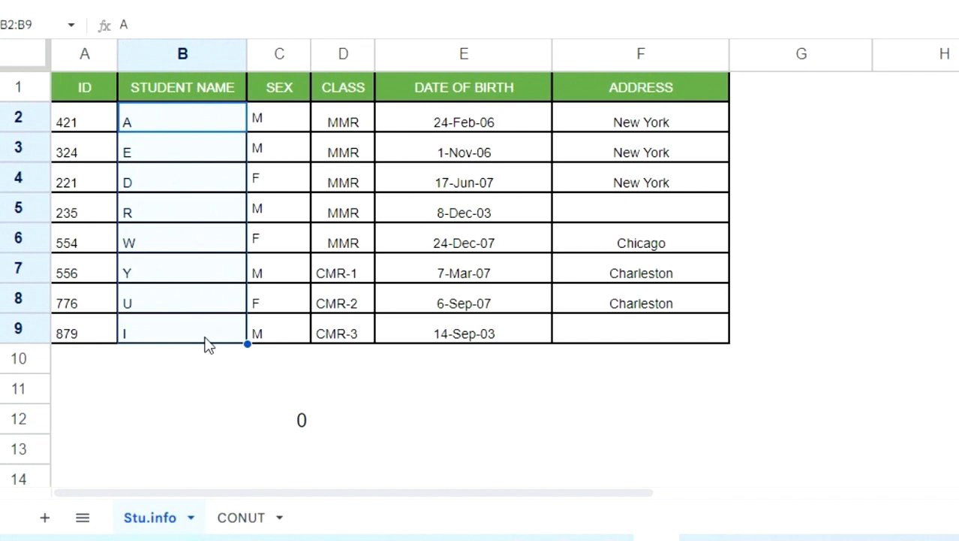
pyautogui.click(187, 124)
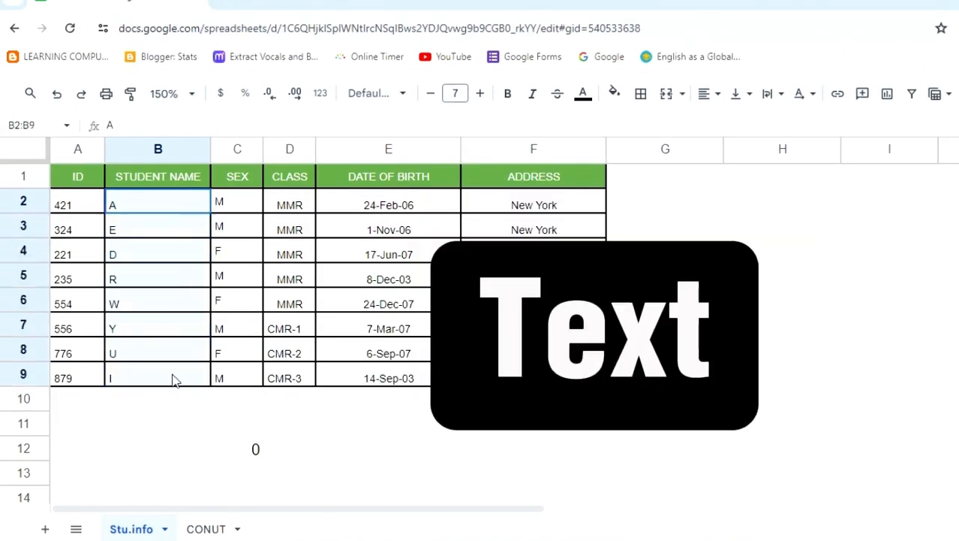
# In cell D3 of the CONUT sheet, enter =counta(Stu.info!B2:B9) to count the student name entries
pyautogui.click(206, 529)
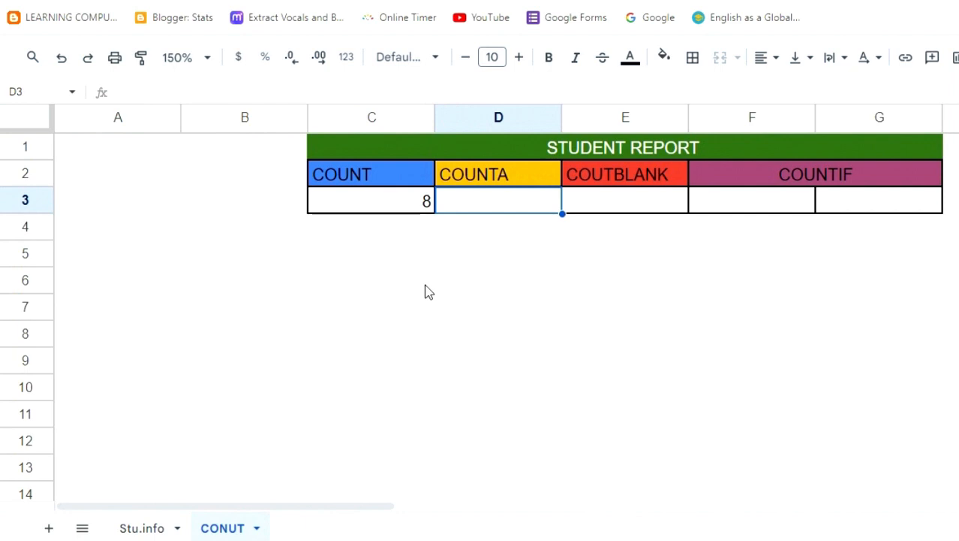
pyautogui.write('=counta')
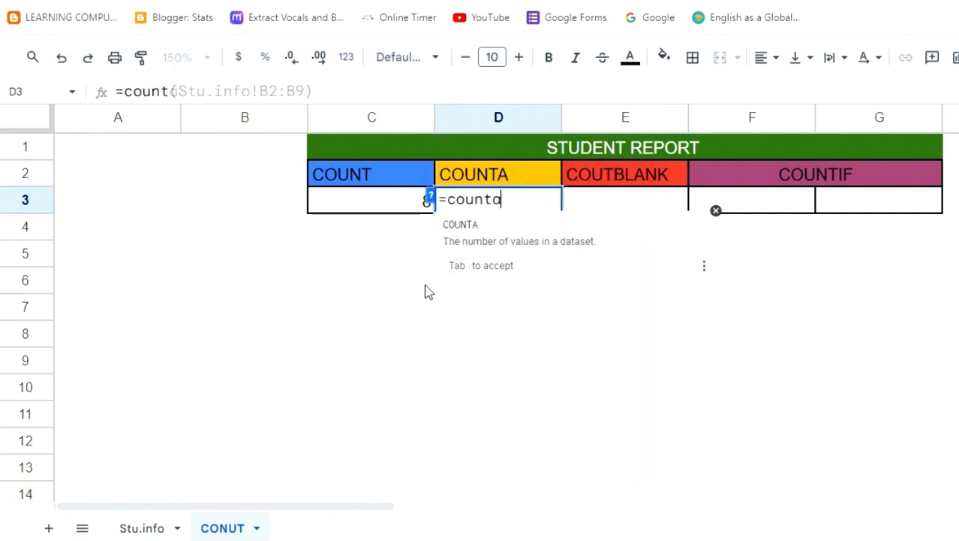
pyautogui.write('(')
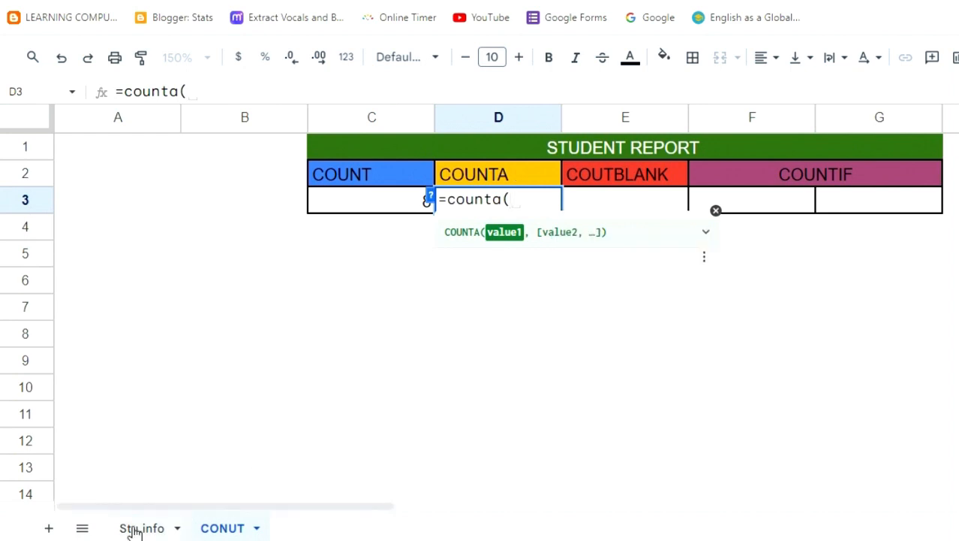
pyautogui.click(135, 532)
pyautogui.moveTo(158, 176); pyautogui.dragTo(171, 371)
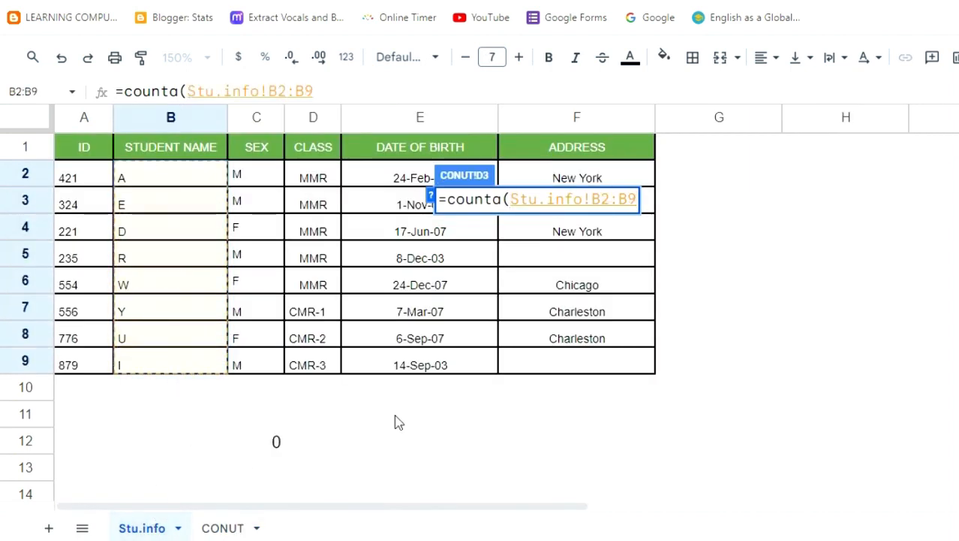
pyautogui.write(')')
pyautogui.press('Return')
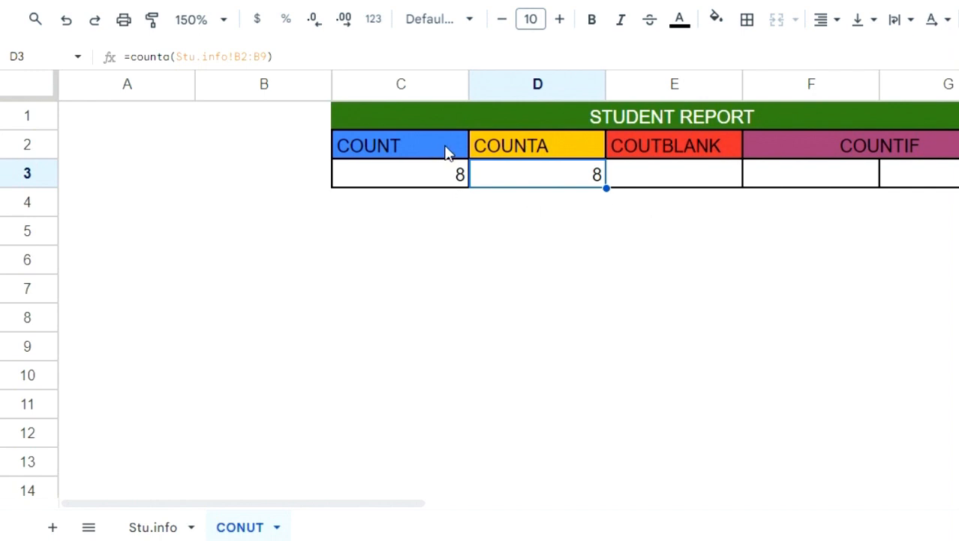
# Examine the Address column on the Stu.info sheet for filled and blank cells, and return to the CONUT sheet
pyautogui.click(523, 156)
pyautogui.click(630, 183)
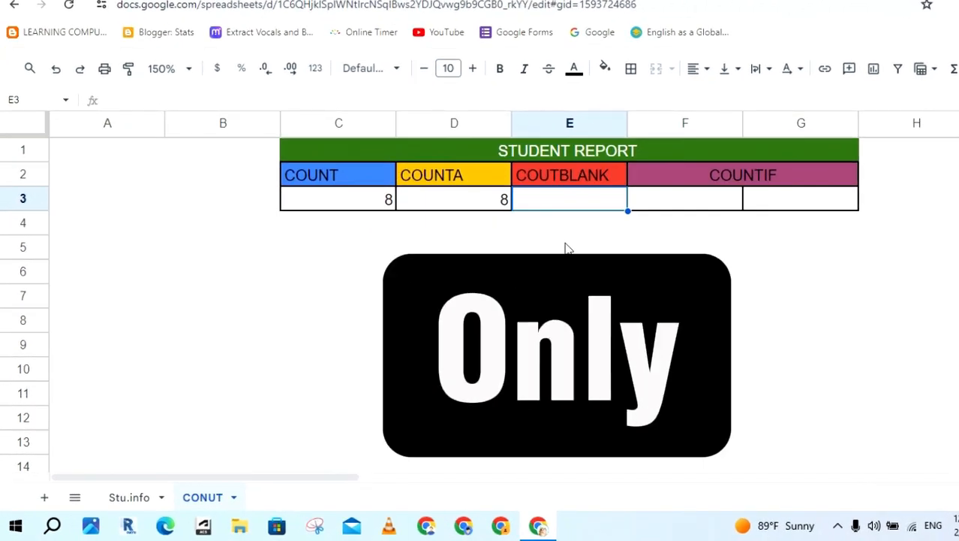
pyautogui.click(120, 497)
pyautogui.click(552, 161)
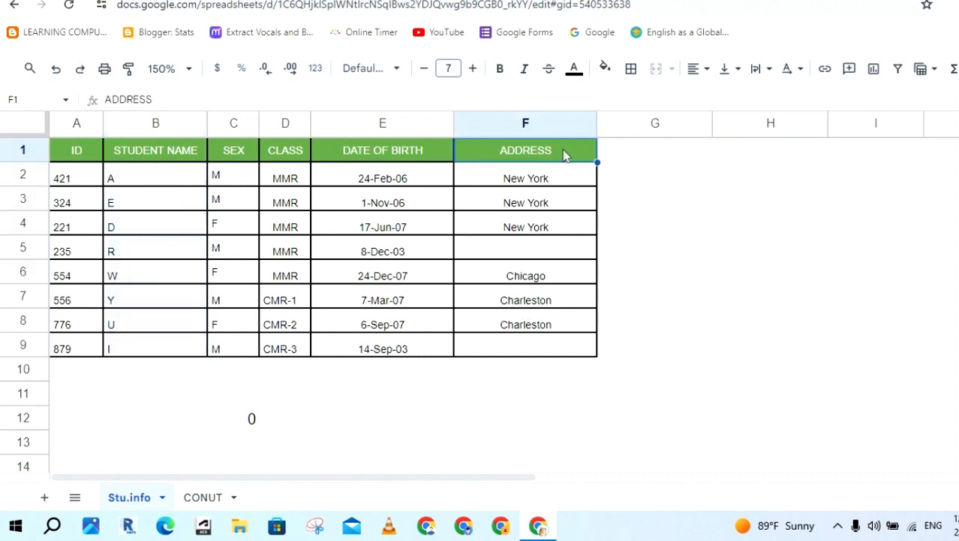
pyautogui.moveTo(561, 180); pyautogui.dragTo(563, 345)
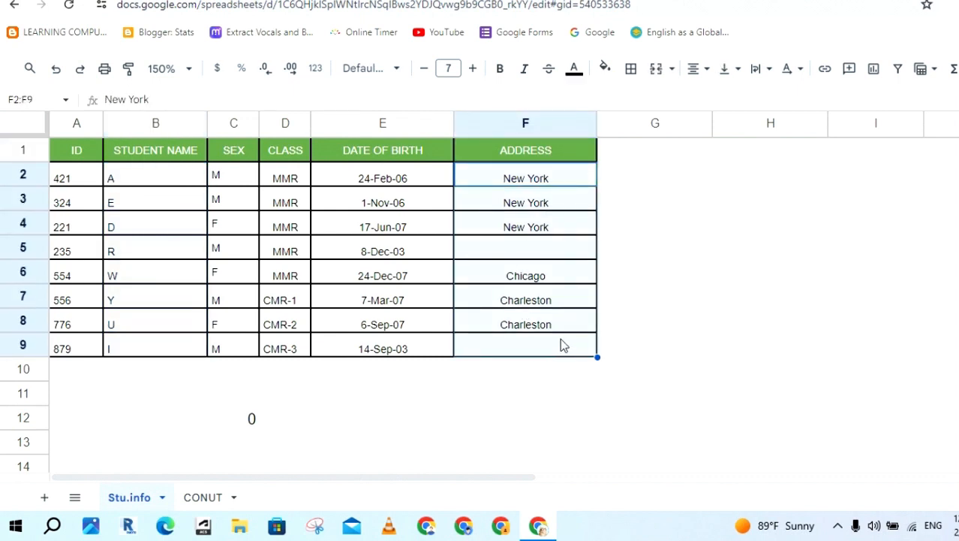
pyautogui.click(535, 251)
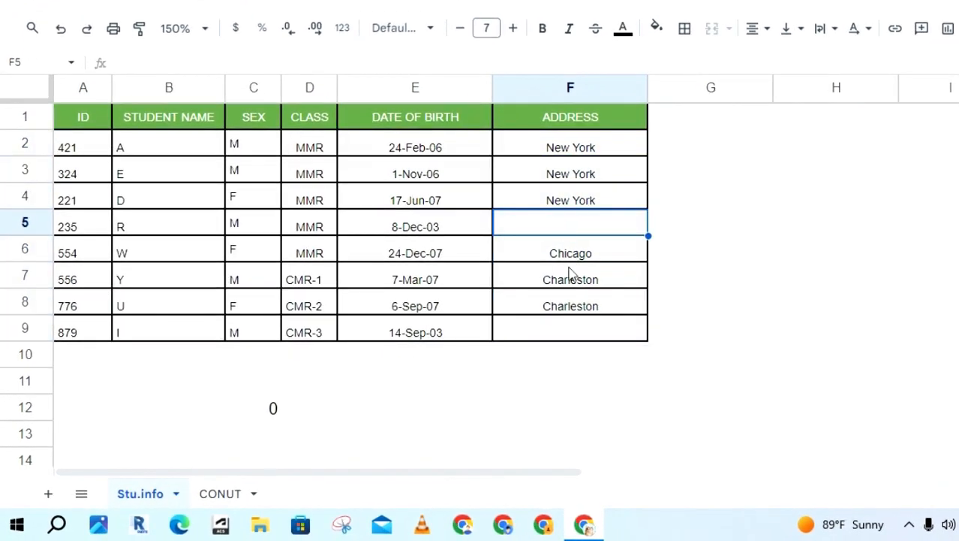
pyautogui.click(566, 334)
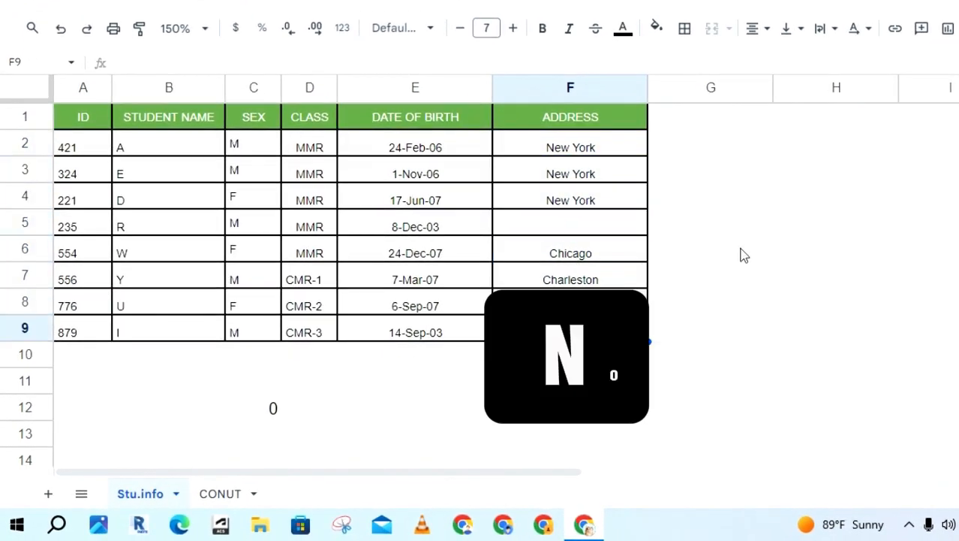
pyautogui.moveTo(571, 144); pyautogui.dragTo(574, 305)
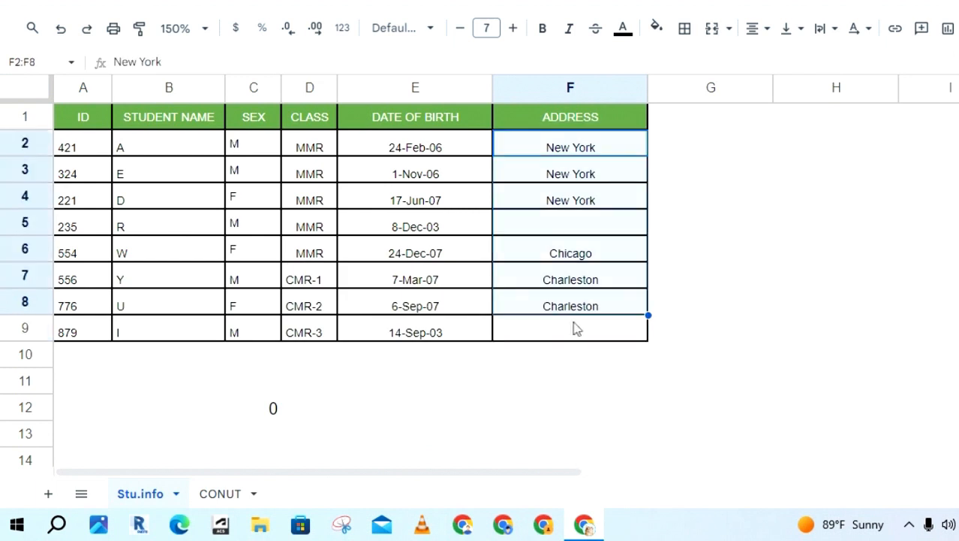
pyautogui.click(220, 493)
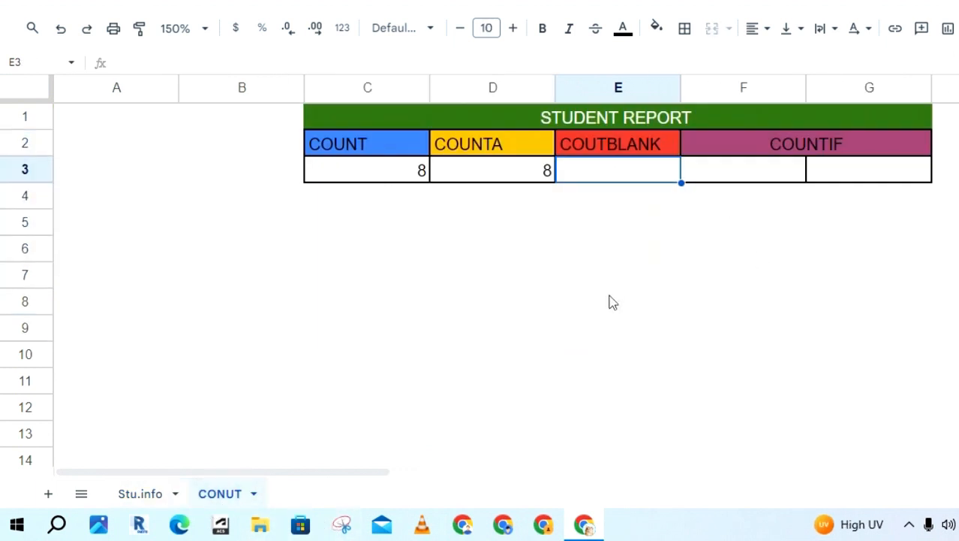
pyautogui.write('2')
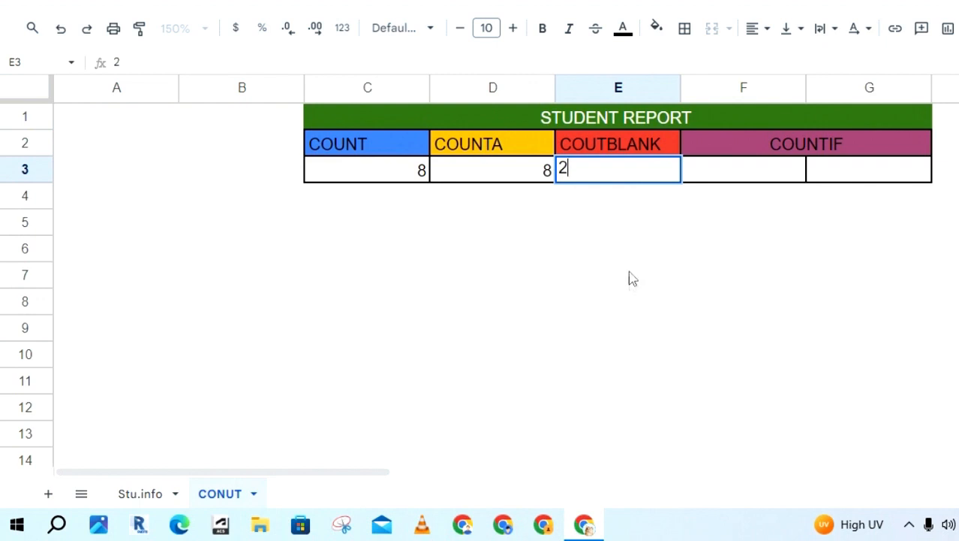
pyautogui.click(629, 272)
pyautogui.click(621, 171)
pyautogui.press('Delete')
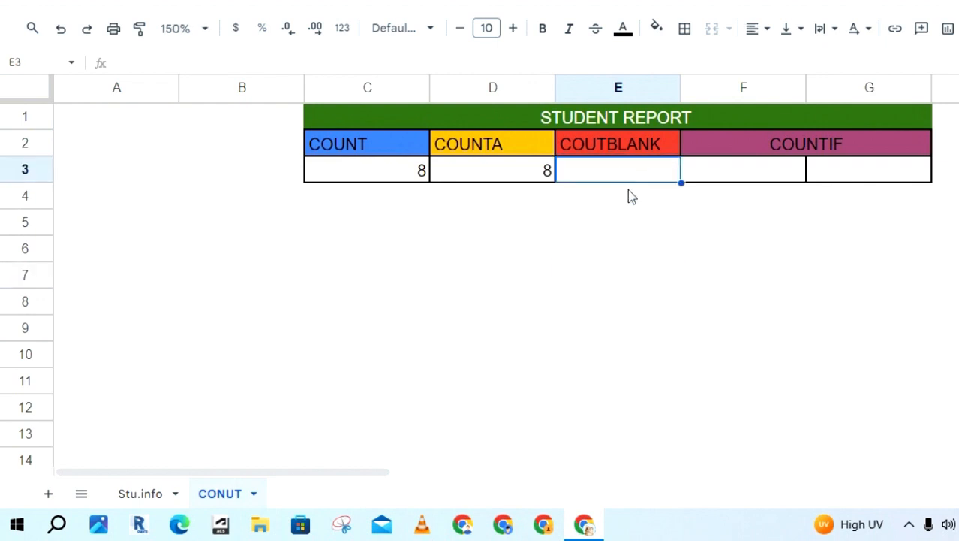
# In cell E3 of the CONUT sheet, enter =countblank(Stu.info!F2:F9) to count the blank address cells
pyautogui.write('=')
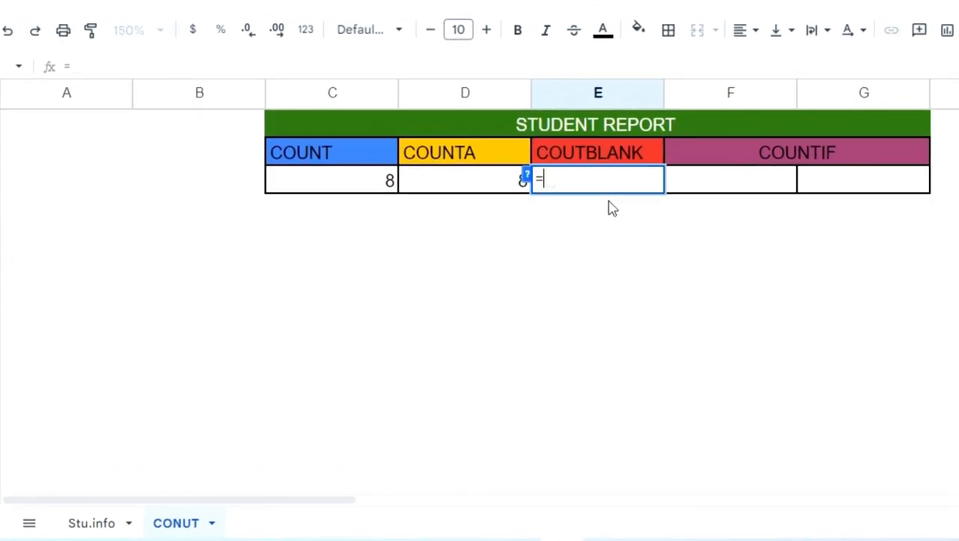
pyautogui.write('countbl')
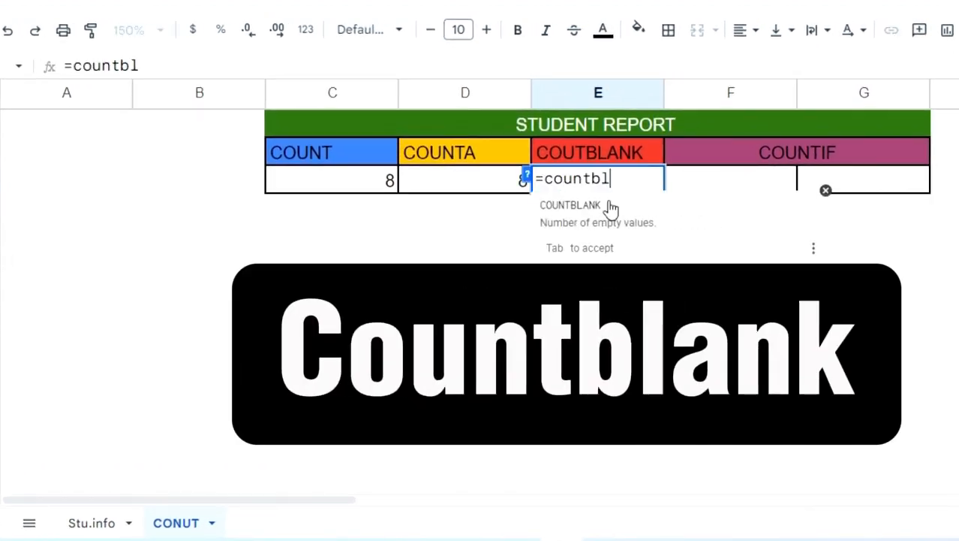
pyautogui.write('ank(')
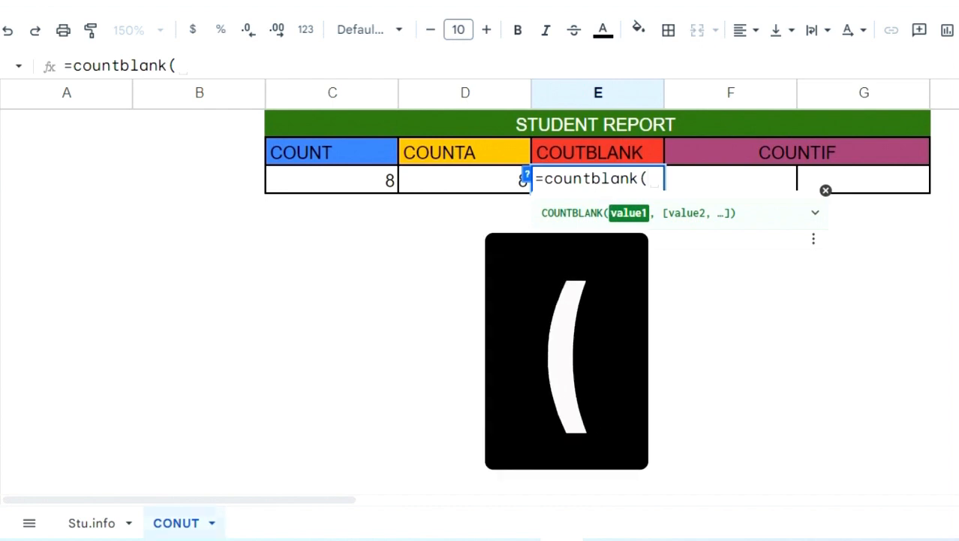
pyautogui.click(92, 523)
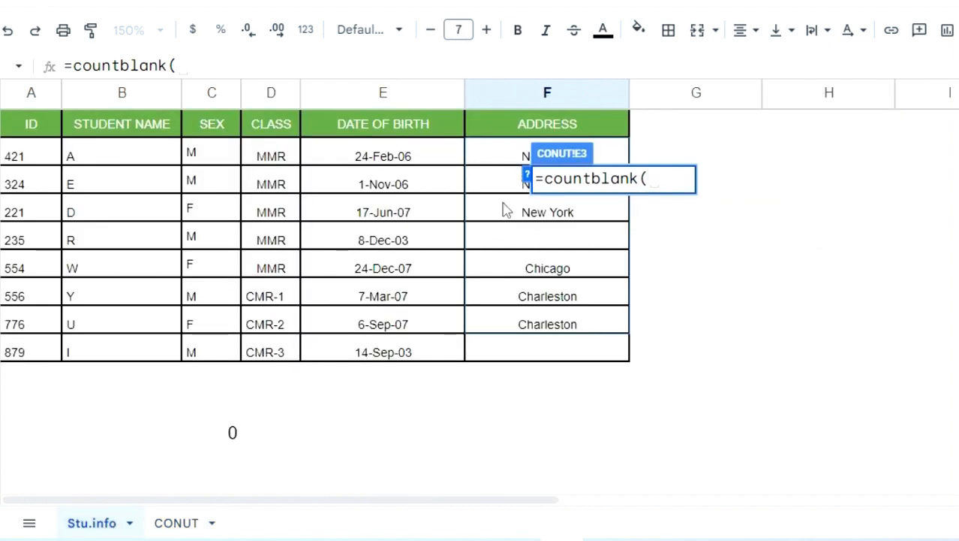
pyautogui.moveTo(490, 159); pyautogui.dragTo(508, 347)
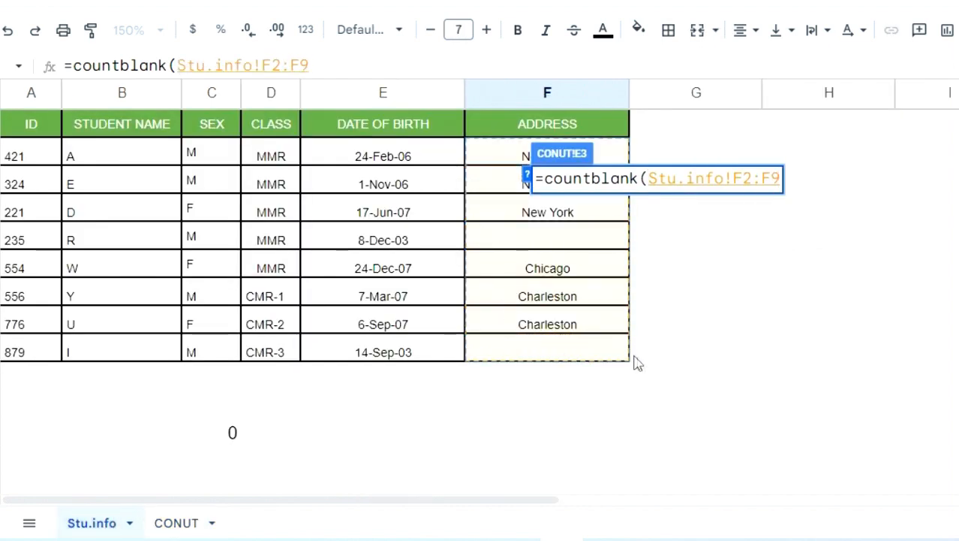
pyautogui.write(')')
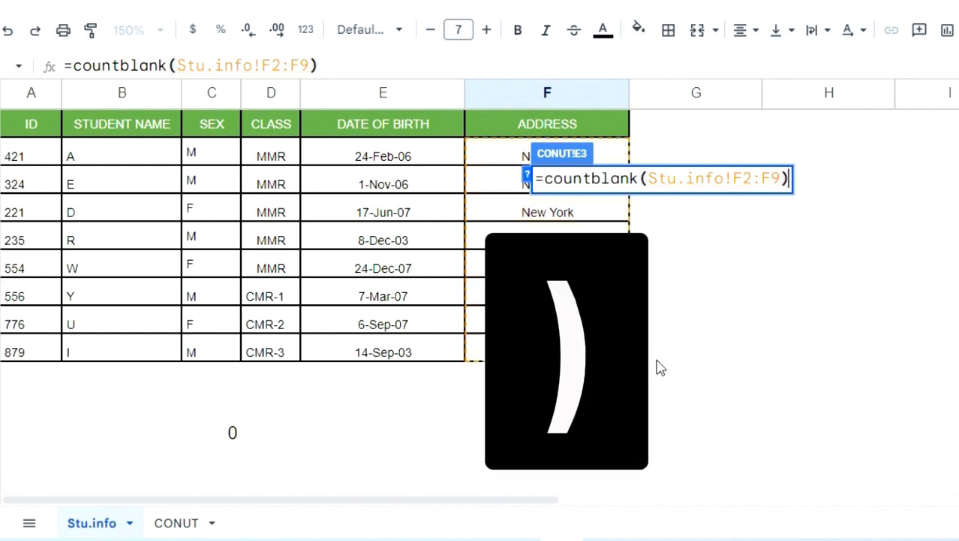
pyautogui.press('Return')
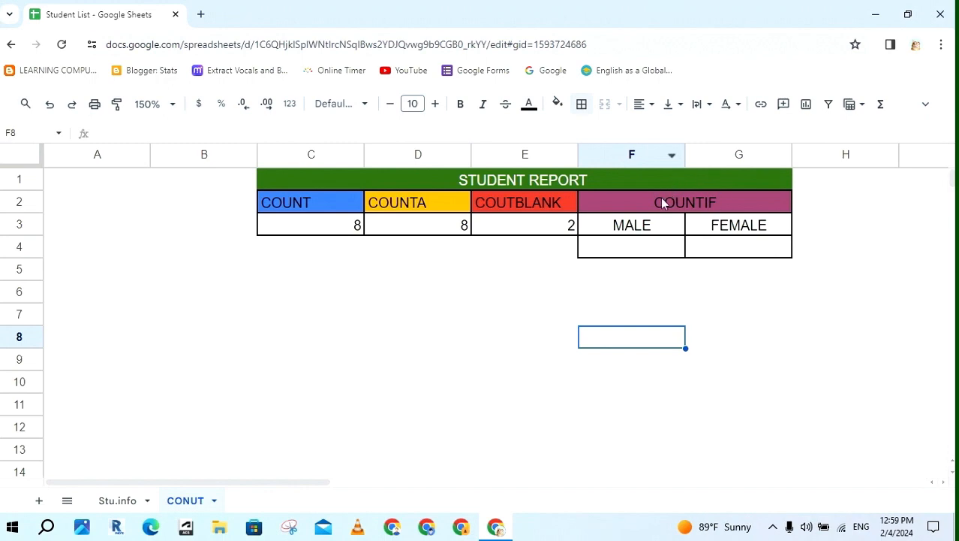
# Examine the M and F entries in the SEX column of the Stu.info sheet, and return to the CONUT sheet
pyautogui.click(662, 203)
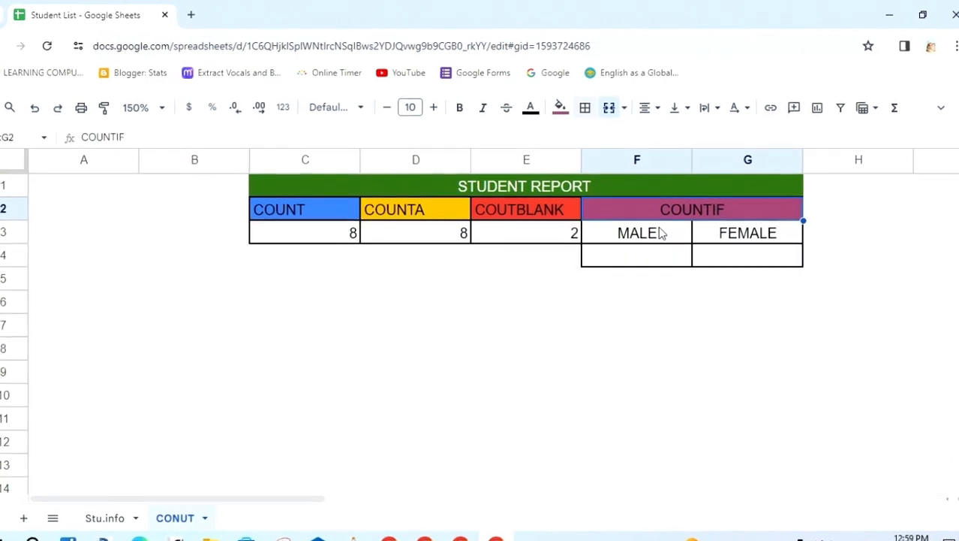
pyautogui.click(652, 256)
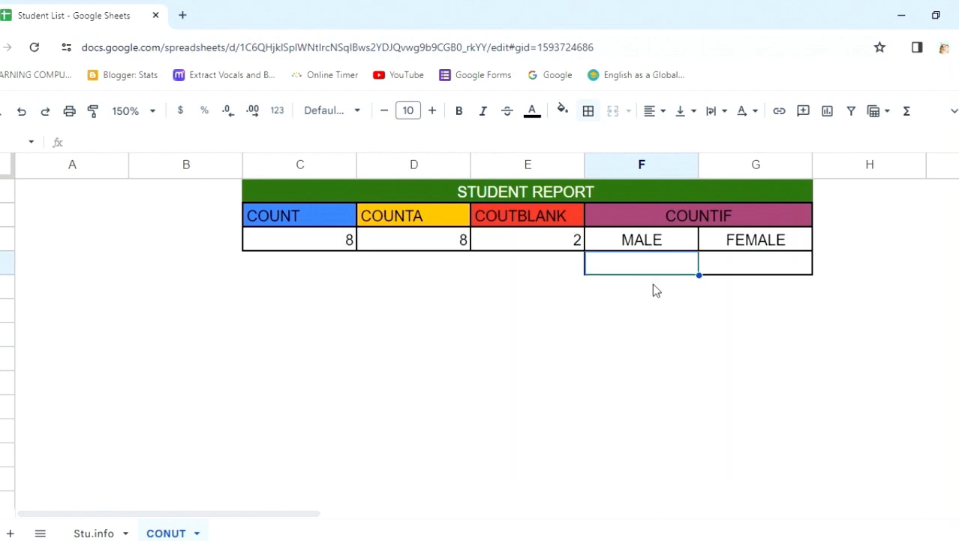
pyautogui.click(94, 533)
pyautogui.click(197, 214)
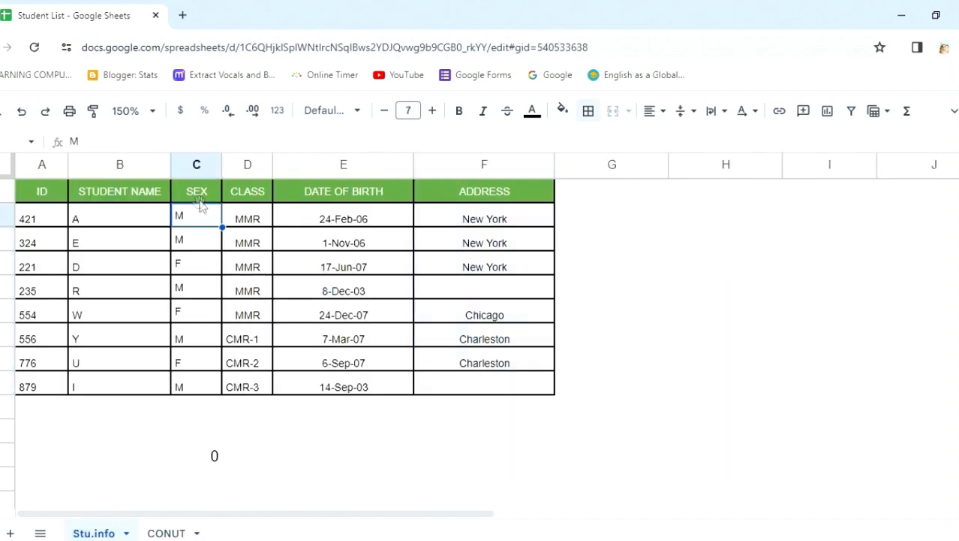
pyautogui.click(196, 164)
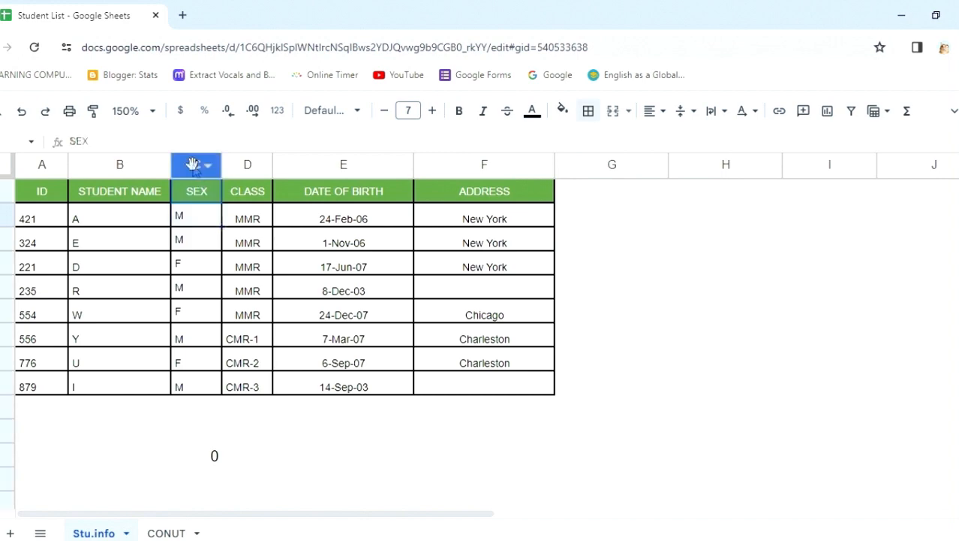
pyautogui.click(199, 227)
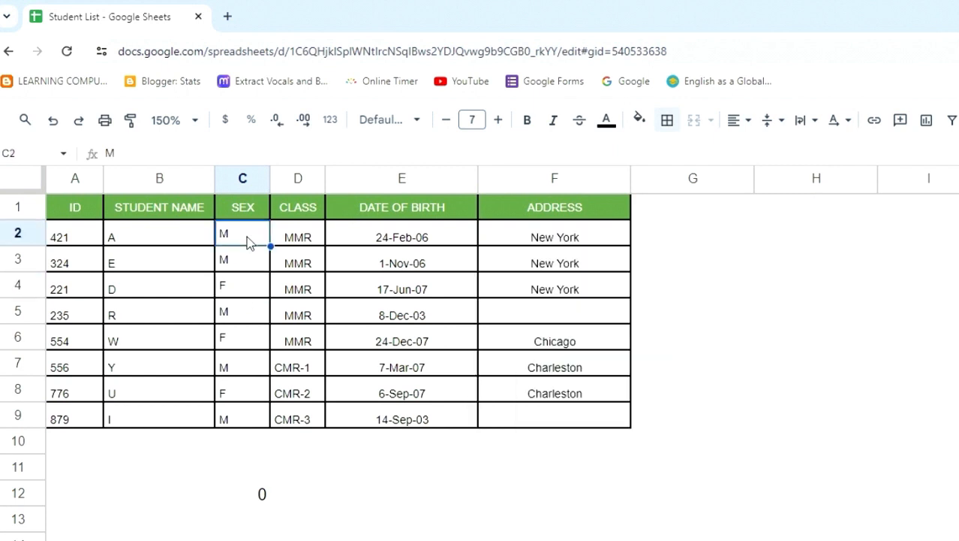
pyautogui.click(245, 267)
pyautogui.click(242, 320)
pyautogui.click(238, 367)
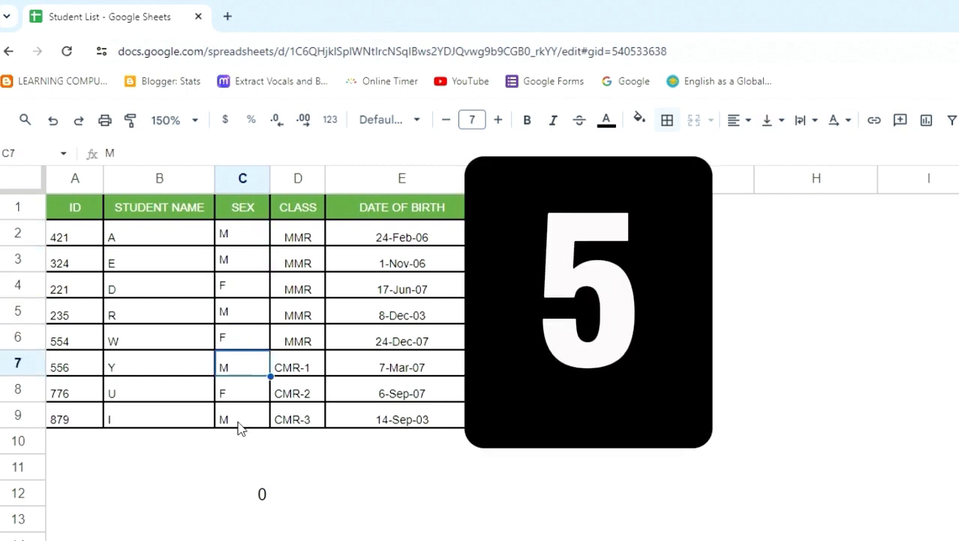
pyautogui.click(240, 421)
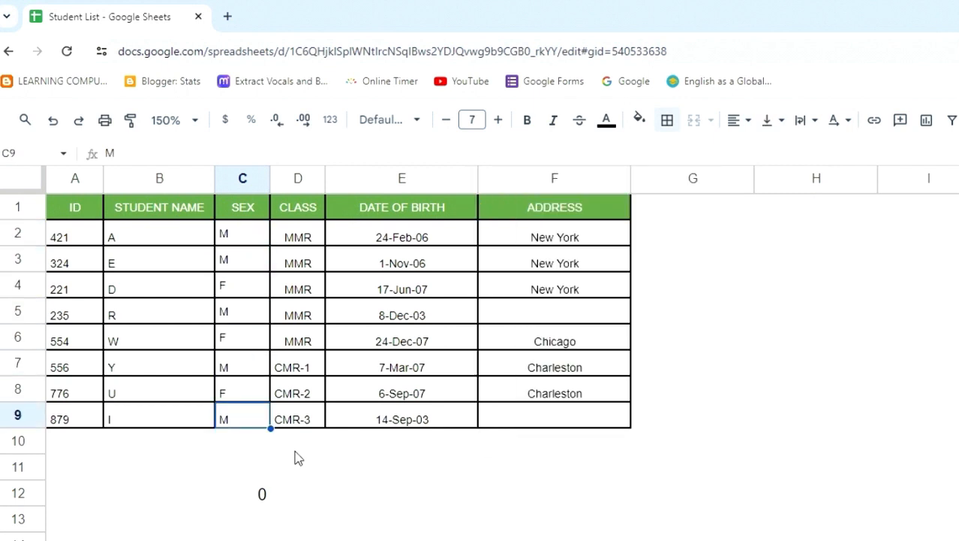
pyautogui.click(251, 287)
pyautogui.click(254, 344)
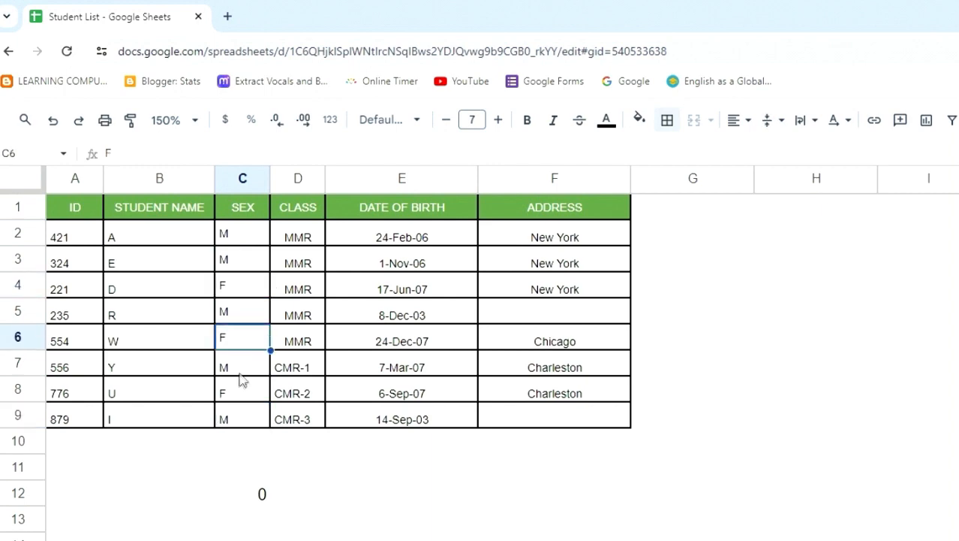
pyautogui.click(242, 394)
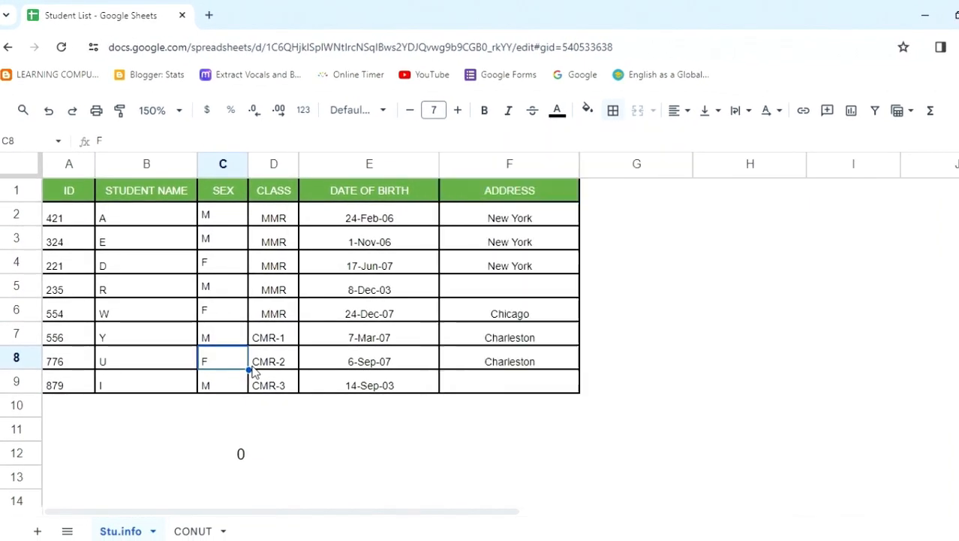
pyautogui.click(193, 530)
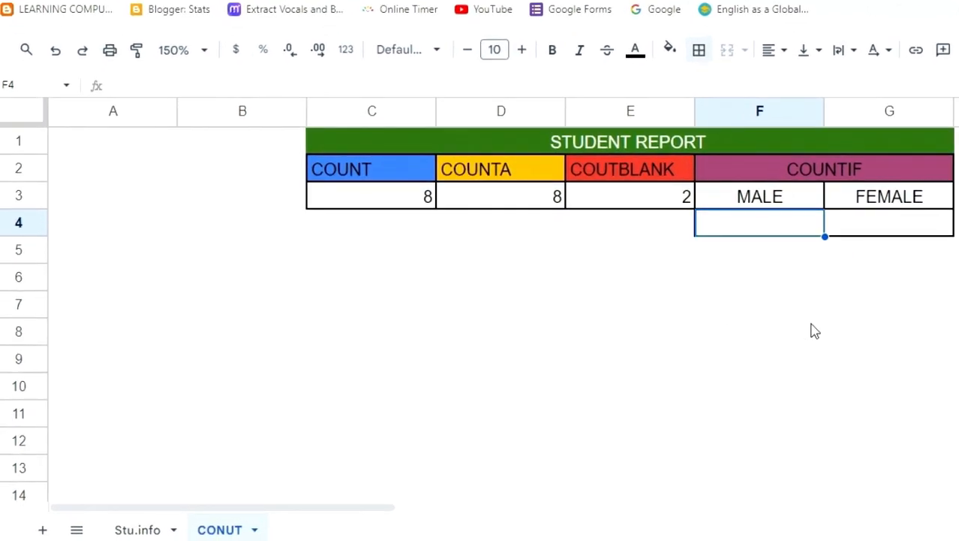
# Enter 5 under MALE and 3 under FEMALE in row 4 as manual counts, and clear both cells
pyautogui.write('5')
pyautogui.press('Tab')
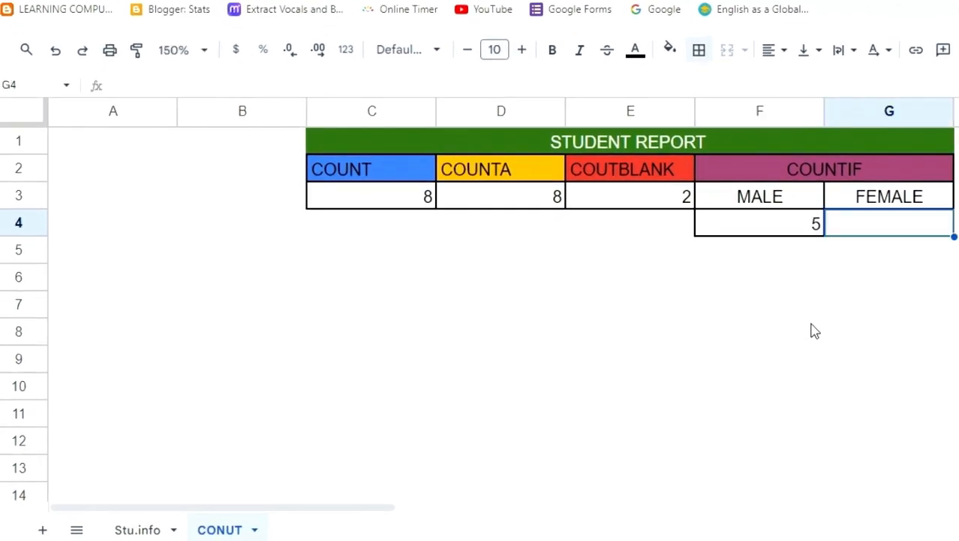
pyautogui.write('3')
pyautogui.press('Tab')
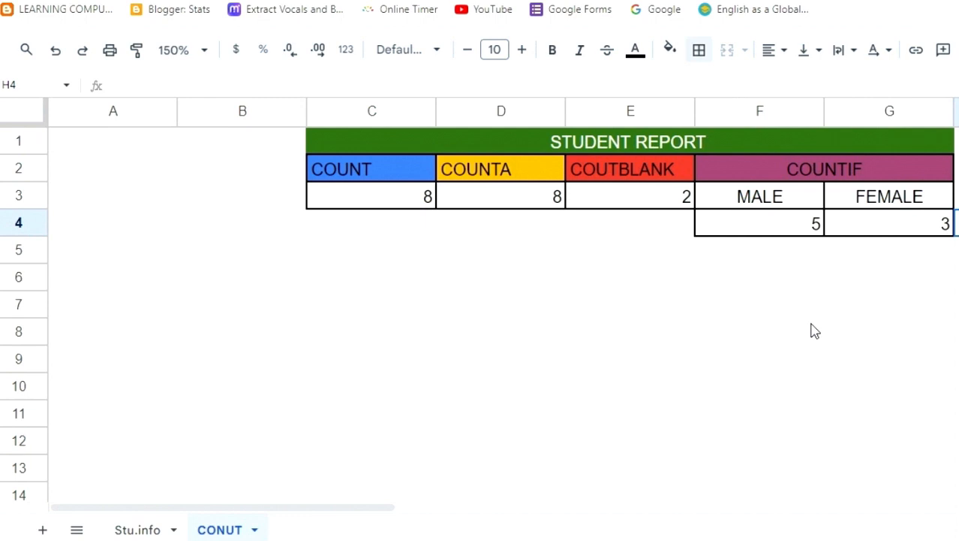
pyautogui.press('Left')
pyautogui.hotkey('shift', 'Left')
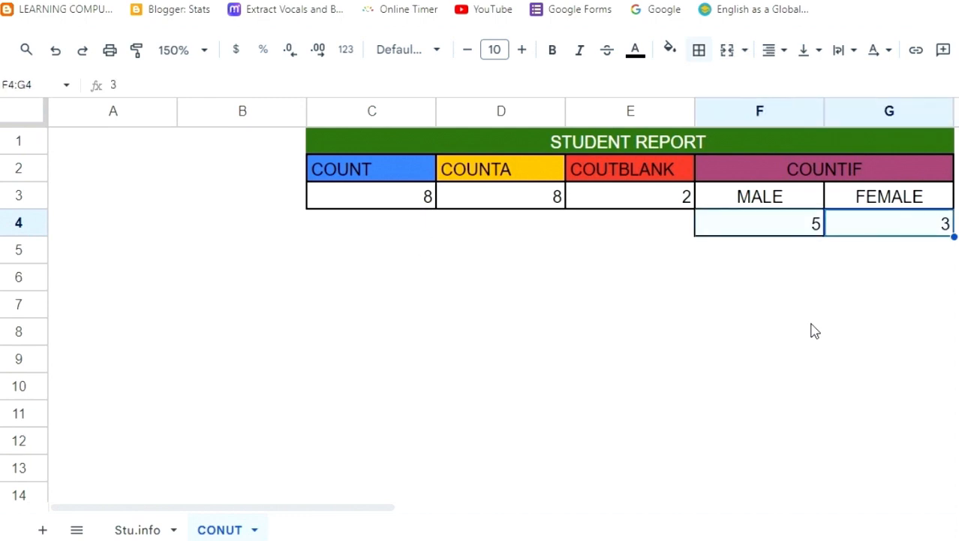
pyautogui.press('Delete')
# In cell F4 under MALE, enter =COUNTIF(Stu.info!C2:C9,"M") to count the male students
pyautogui.click(773, 222)
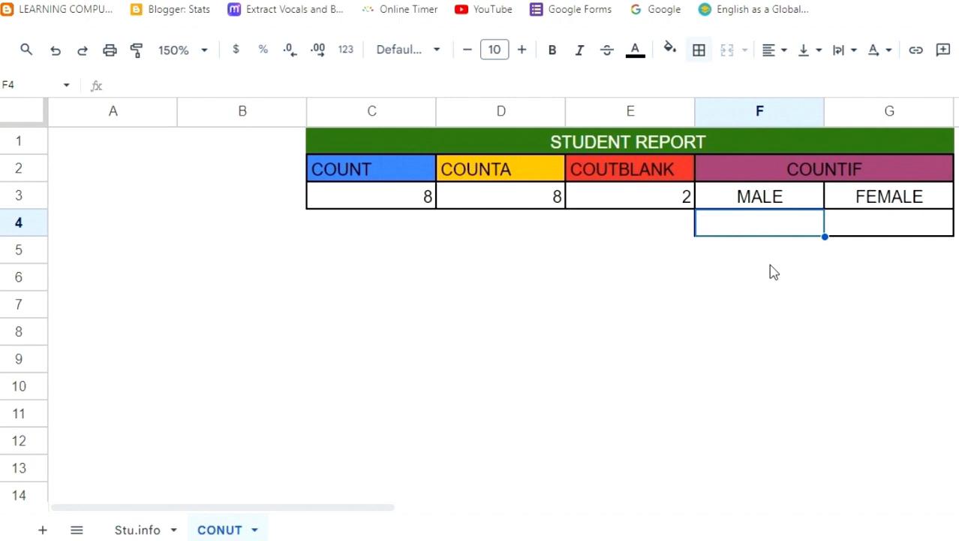
pyautogui.write('=COUNTIF')
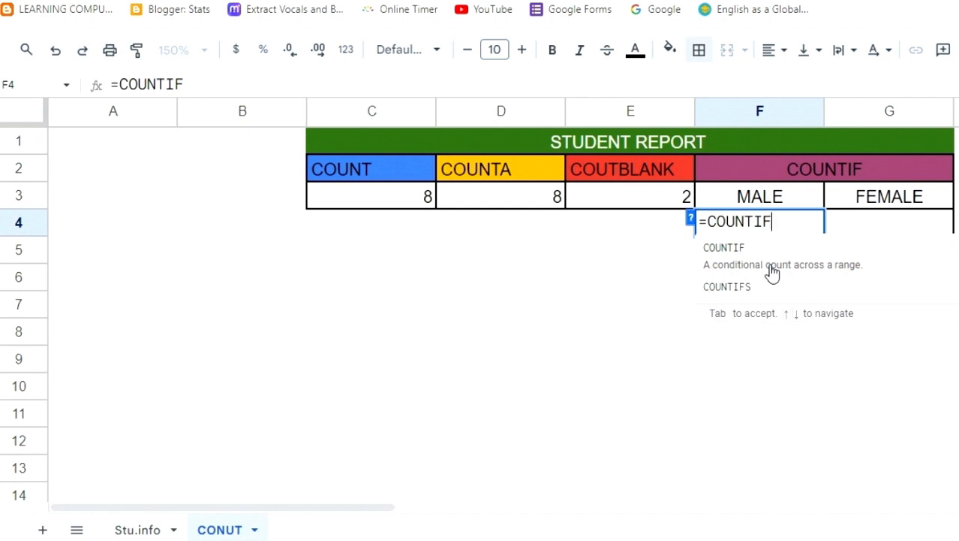
pyautogui.write('(')
pyautogui.click(137, 529)
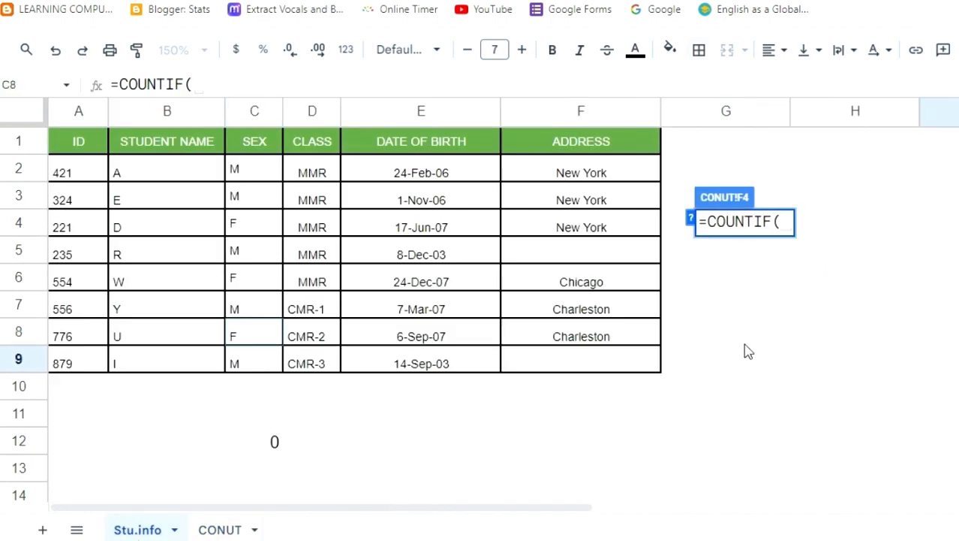
pyautogui.moveTo(256, 167); pyautogui.dragTo(269, 379)
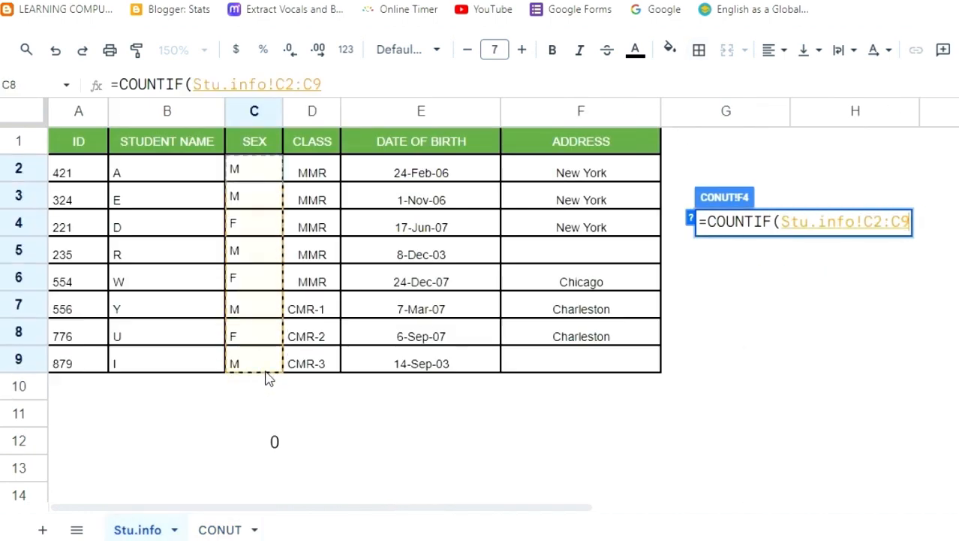
pyautogui.write(',')
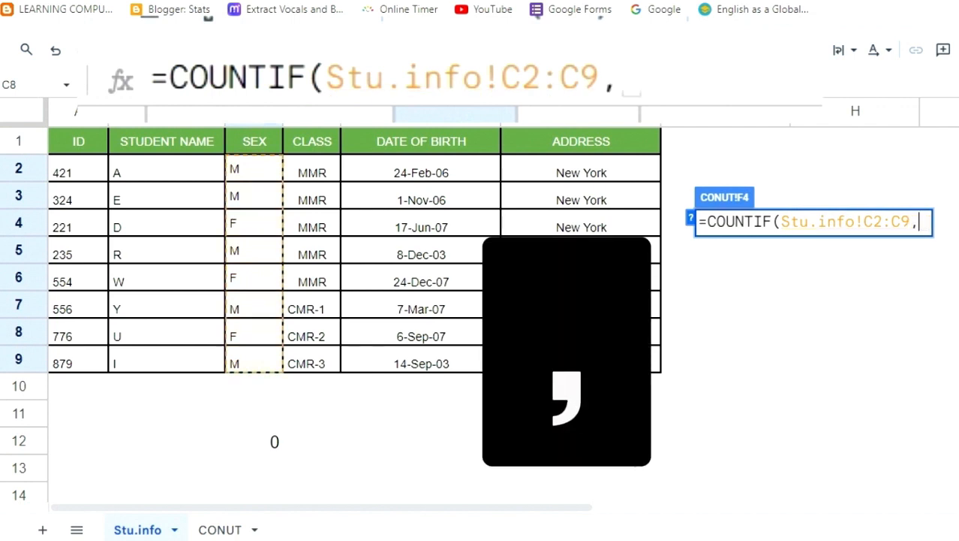
pyautogui.write('"')
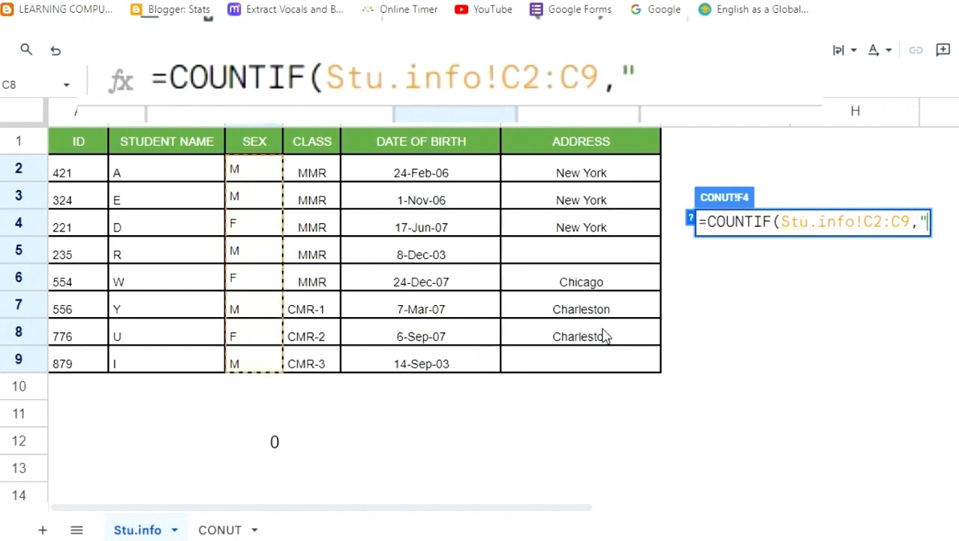
pyautogui.write('M')
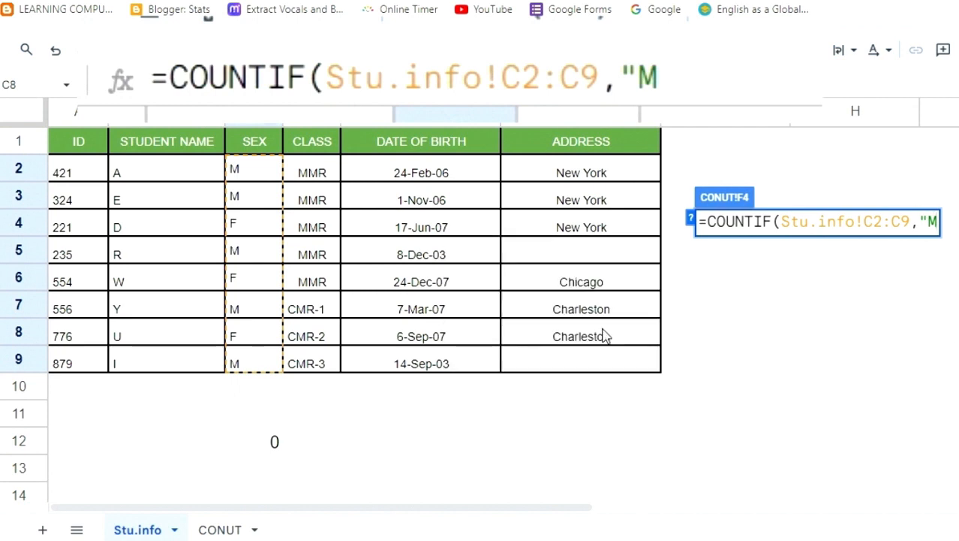
pyautogui.write('"')
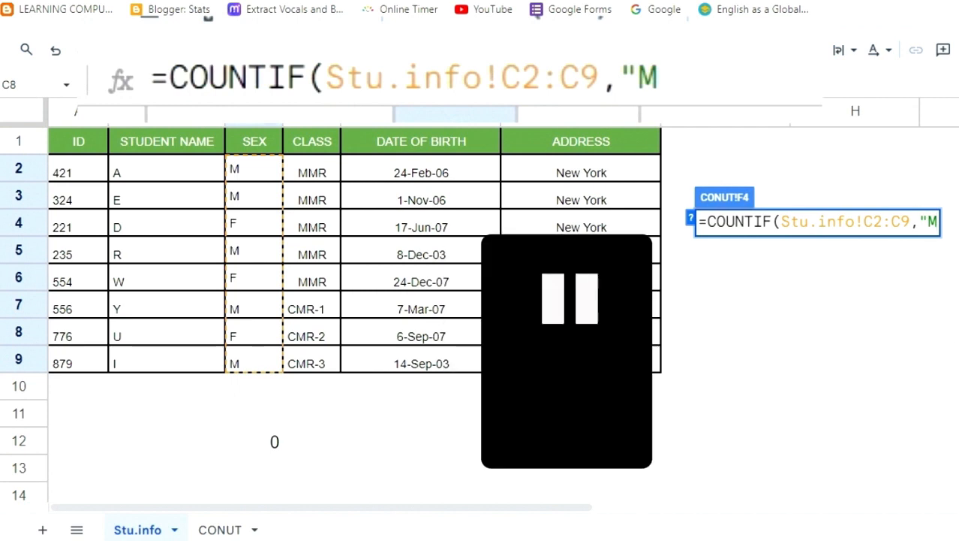
pyautogui.write(')')
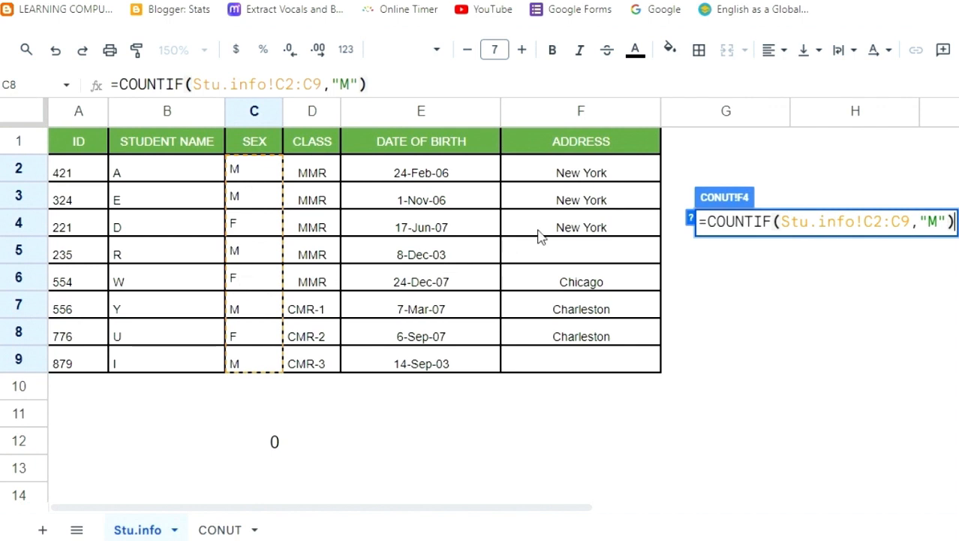
pyautogui.press('Return')
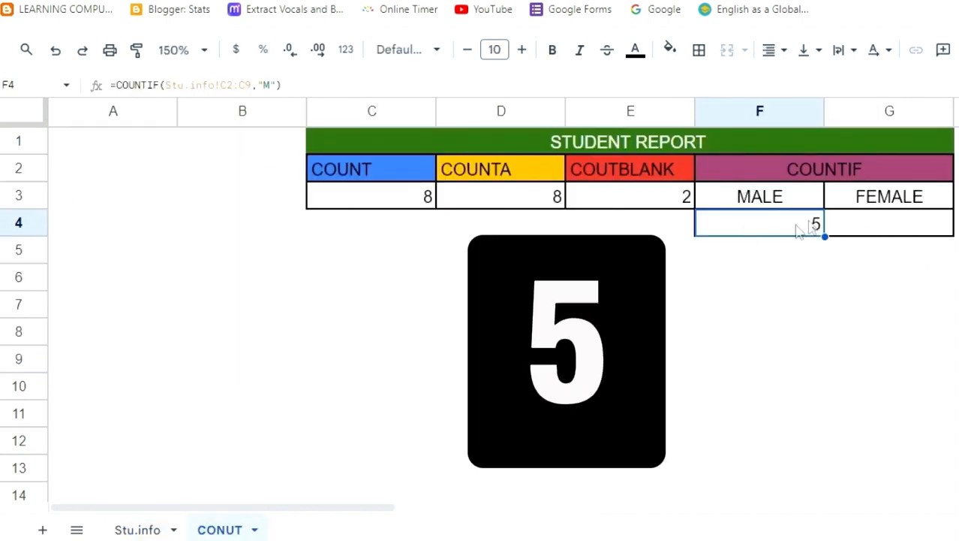
# In cell G4 under FEMALE, enter =COUNTIF(Stu.info!C2:C9,"F") to count the female students
pyautogui.click(875, 244)
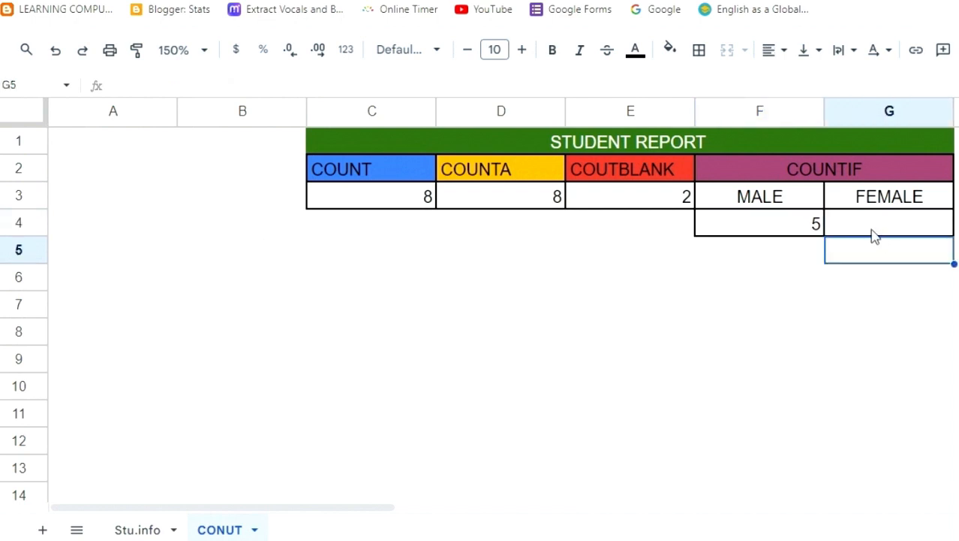
pyautogui.press('Up')
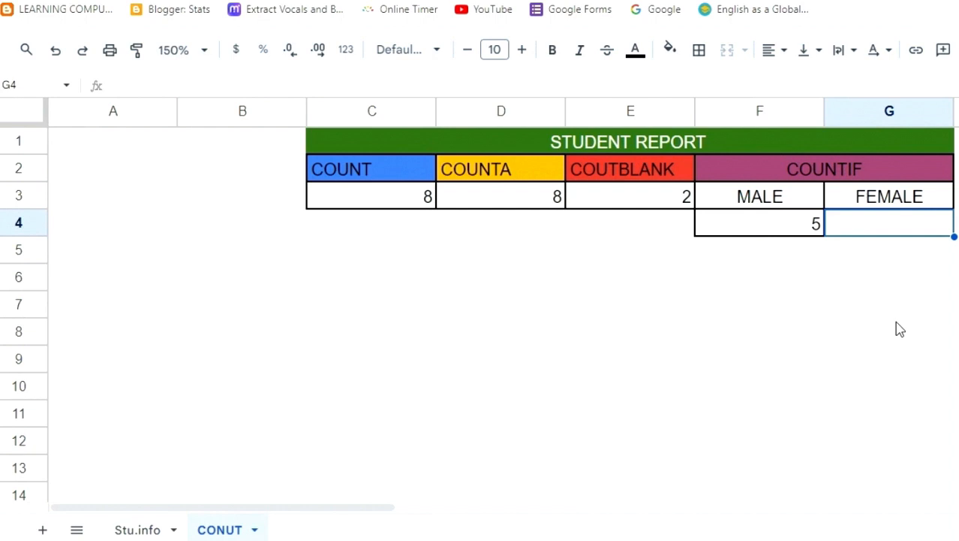
pyautogui.write('=')
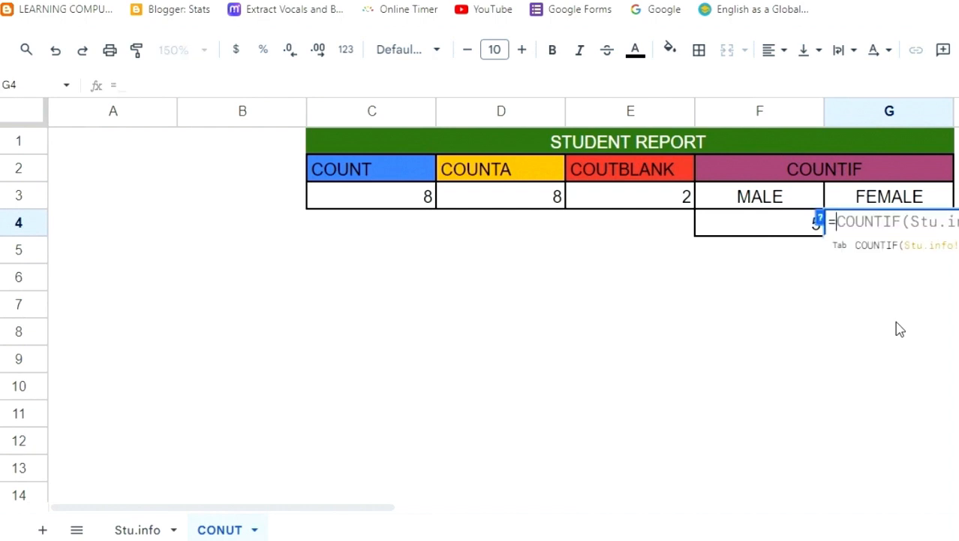
pyautogui.write('COUNTIF')
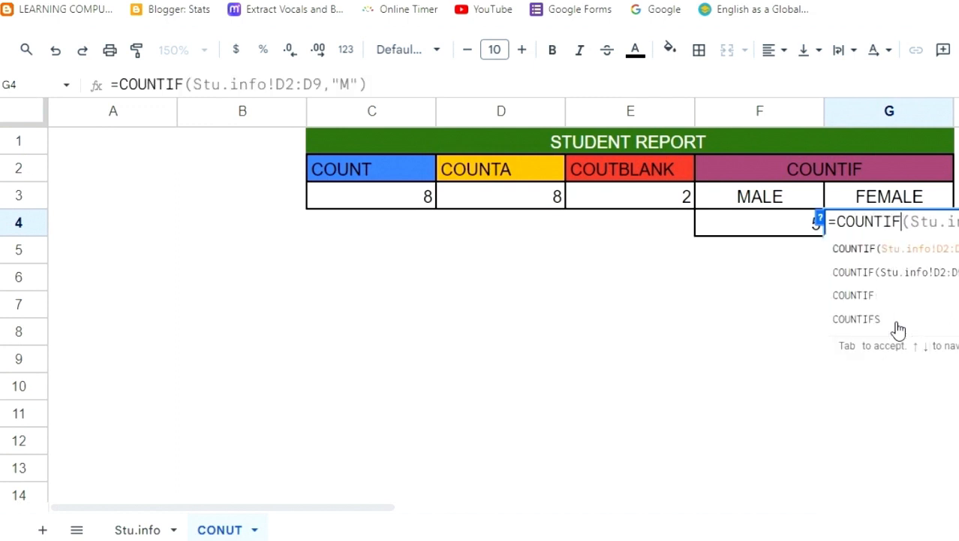
pyautogui.write('(')
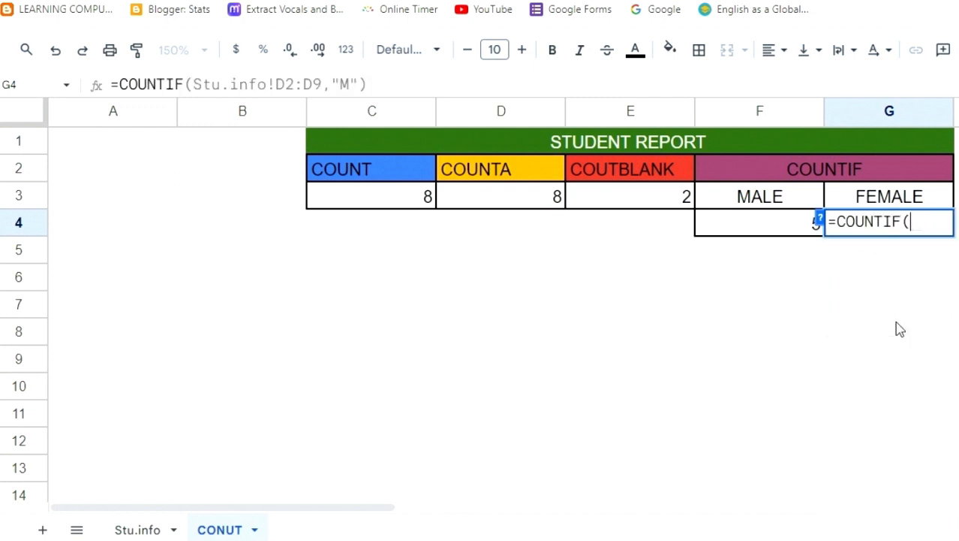
pyautogui.click(139, 529)
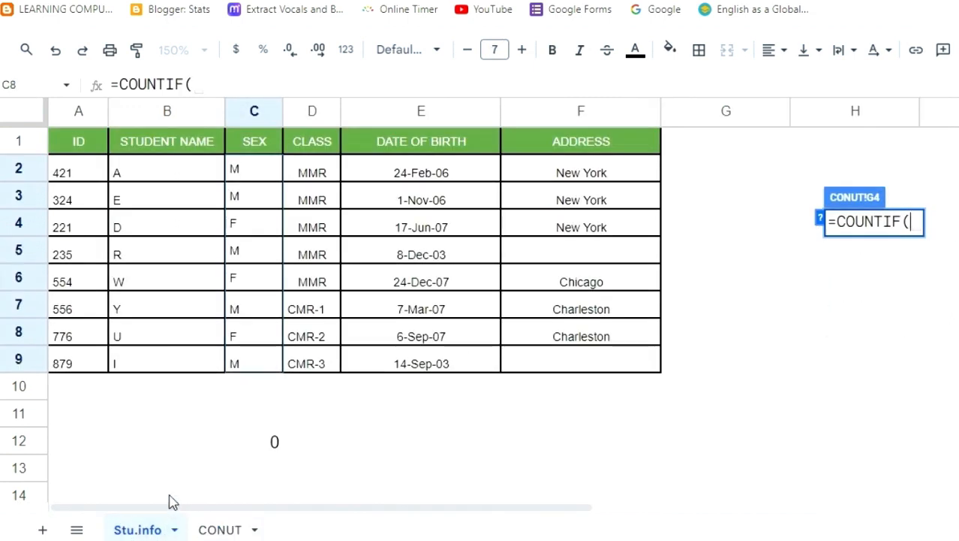
pyautogui.moveTo(269, 179); pyautogui.dragTo(270, 368)
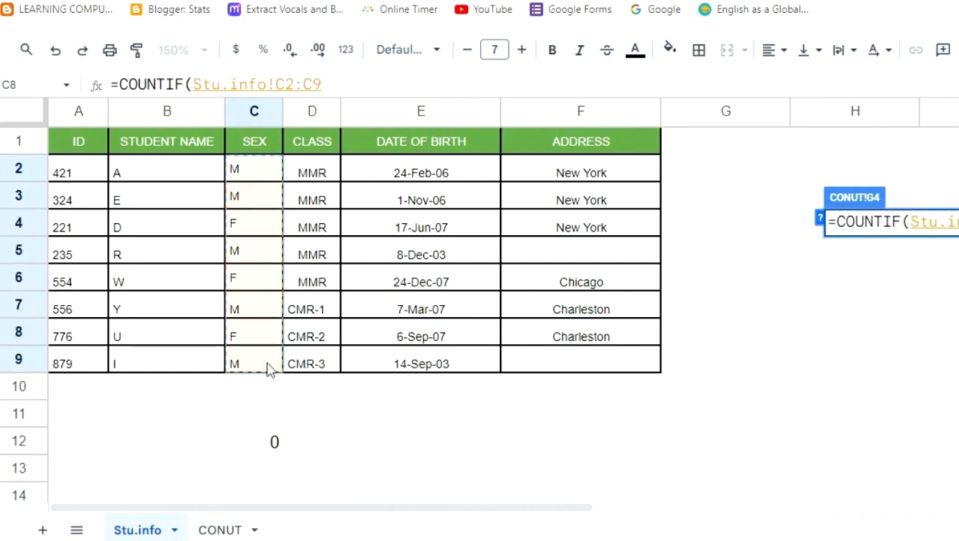
pyautogui.write(',')
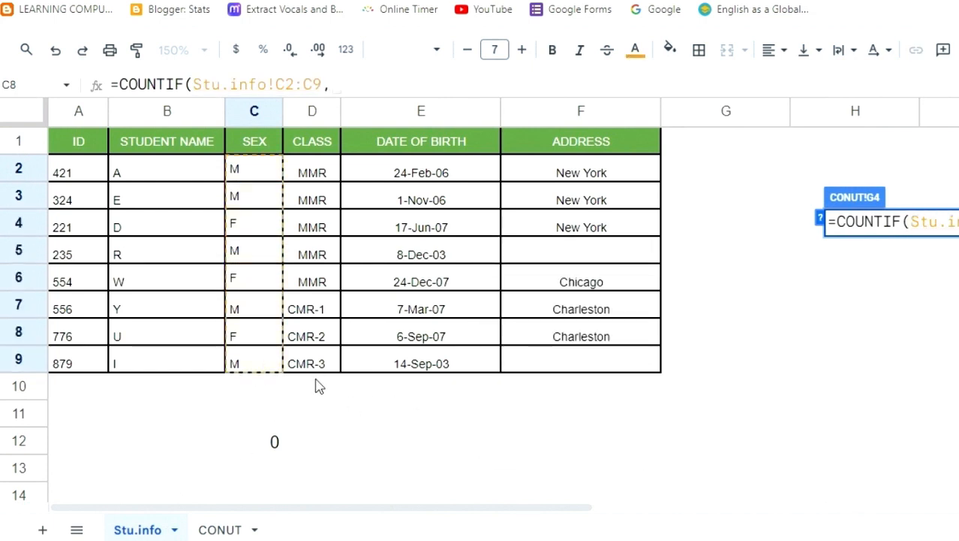
pyautogui.write('"')
pyautogui.write('F')
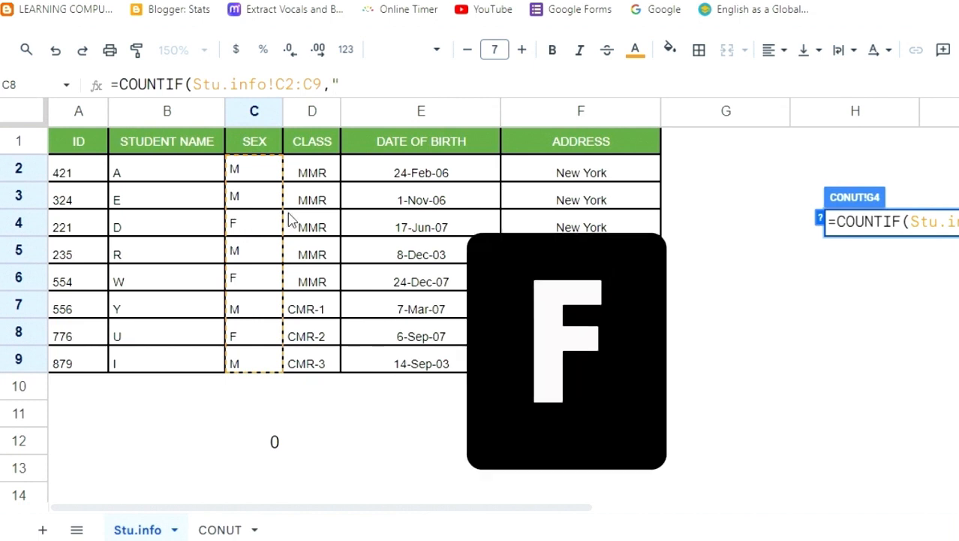
pyautogui.write('")')
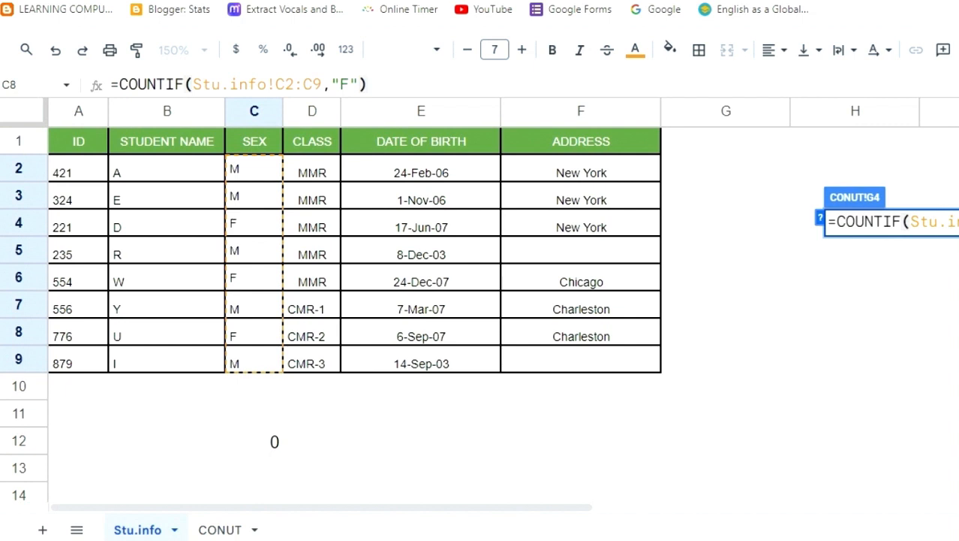
pyautogui.press('Return')
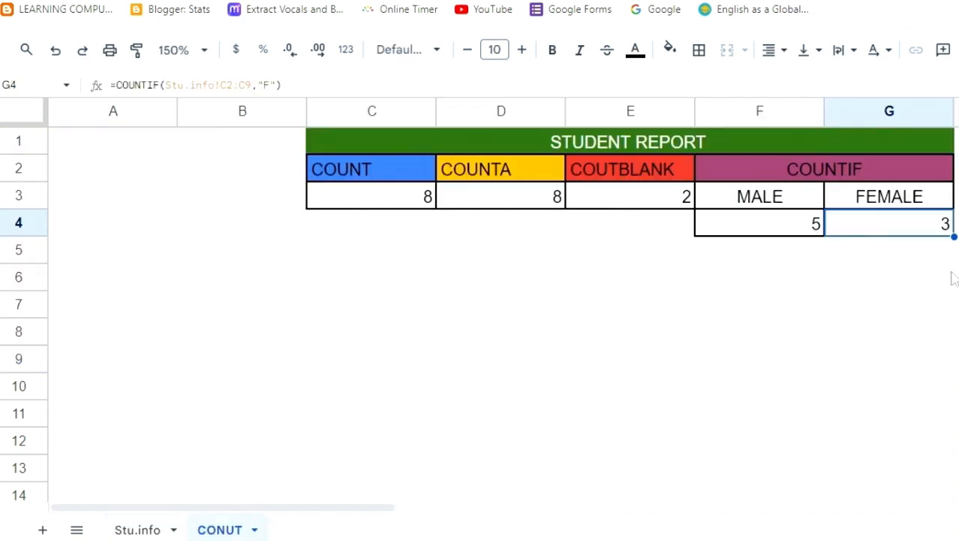
# Review the finished formulas in the FEMALE, MALE, COUNT and COUTBLANK result cells of the student report
pyautogui.click(910, 229)
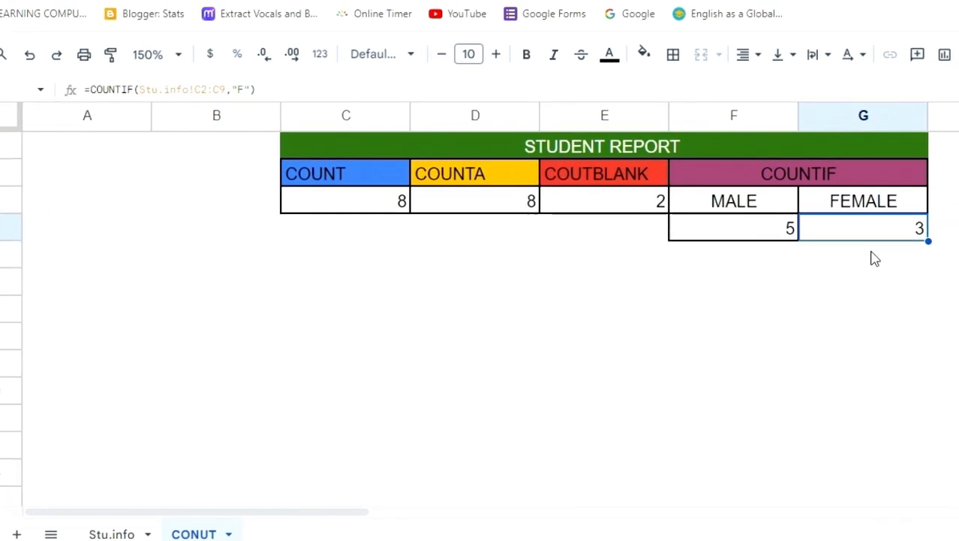
pyautogui.click(791, 230)
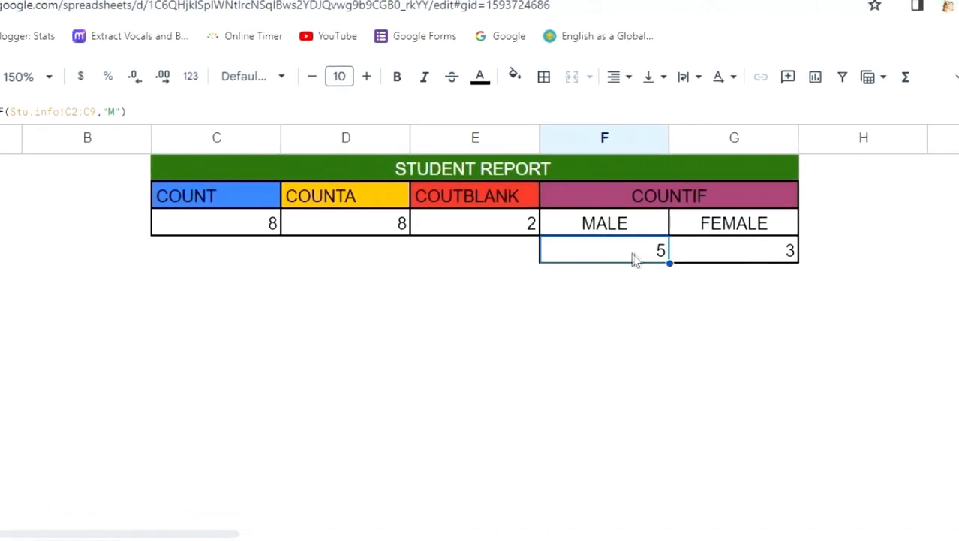
pyautogui.click(205, 222)
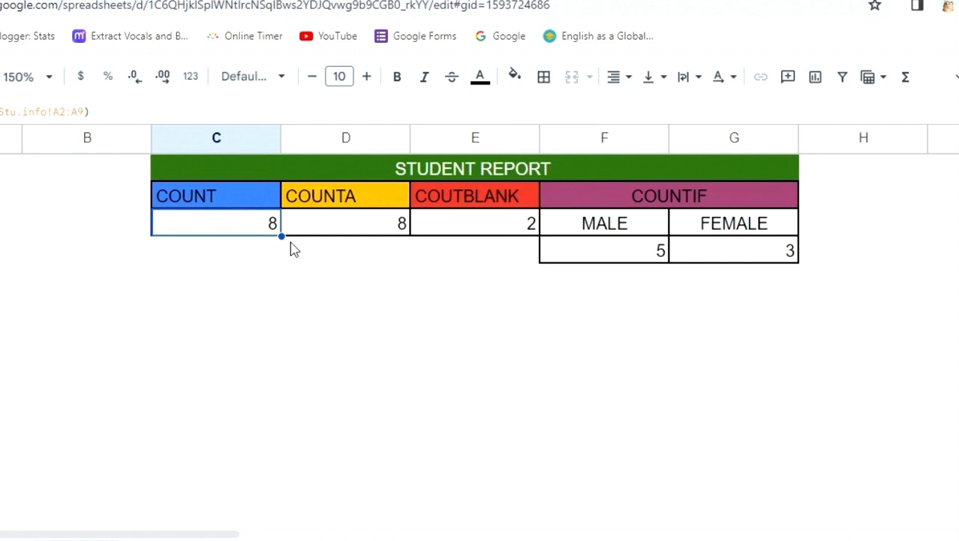
pyautogui.click(455, 227)
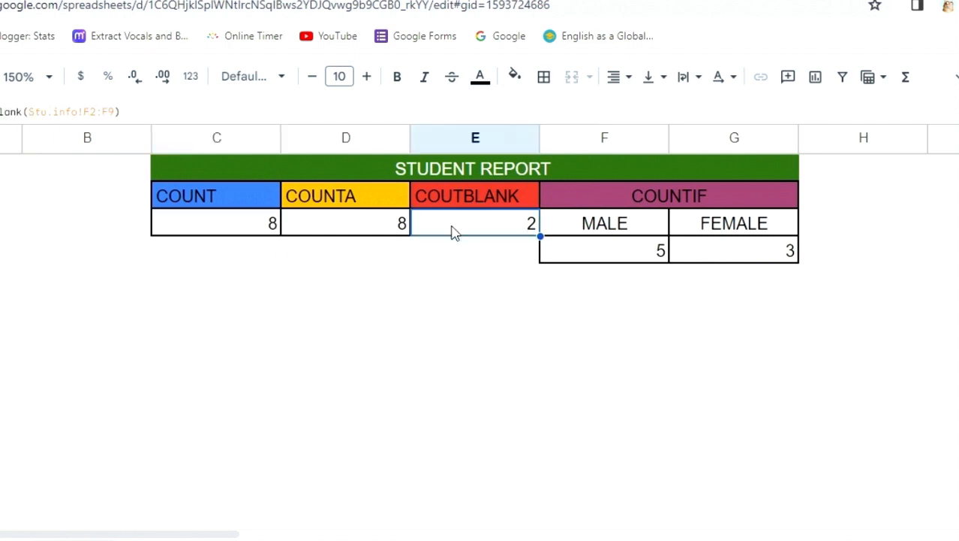